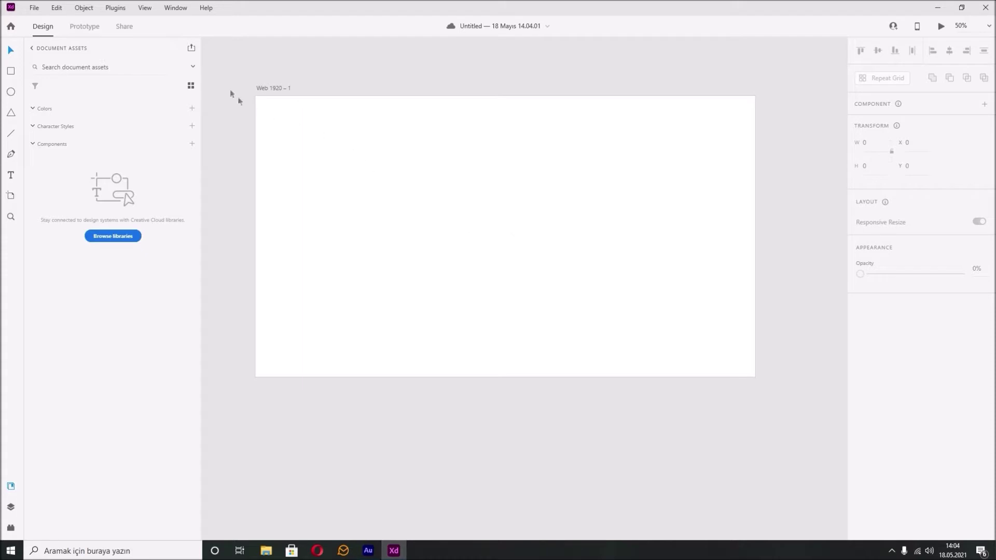
Add the text "ana sayfa" on the artboard and set its font to Poppins at size 16.
left_click(546, 166)
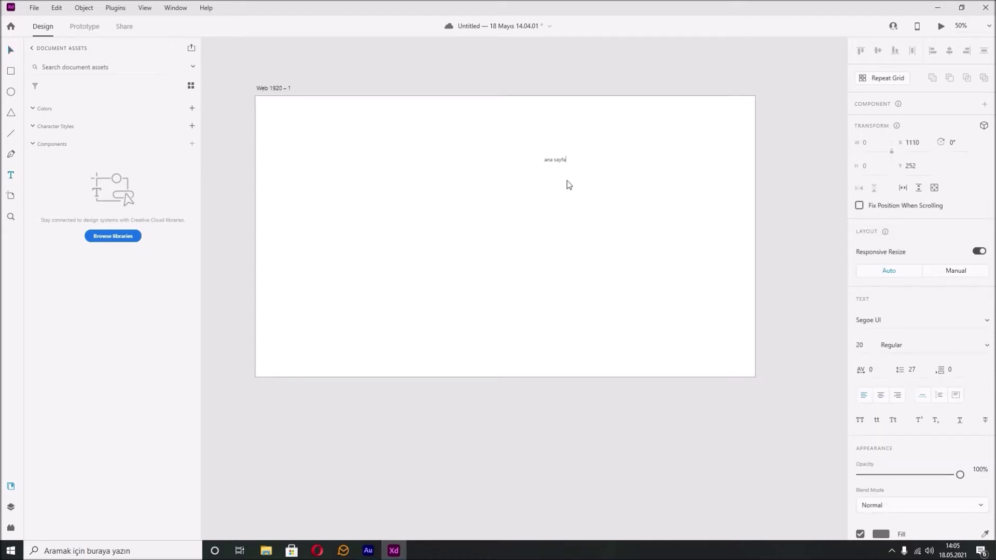
key("Escape")
left_click(914, 329)
type("Poppins")
key("Return")
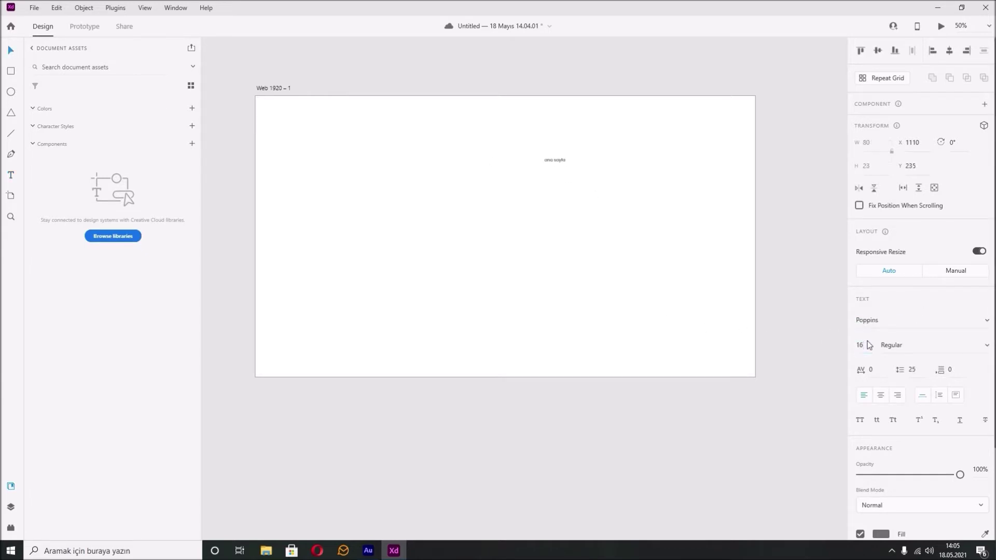
Move the "ana sayfa" label to the artboard's top and make a copy beside it that reads "Hakkımızda".
mouse_move(558, 158)
left_mouse_down()
mouse_move(511, 108)
mouse_move(539, 108)
mouse_move(546, 164)
left_mouse_up()
scroll(538, 100, "up", 5)
double_click(573, 146)
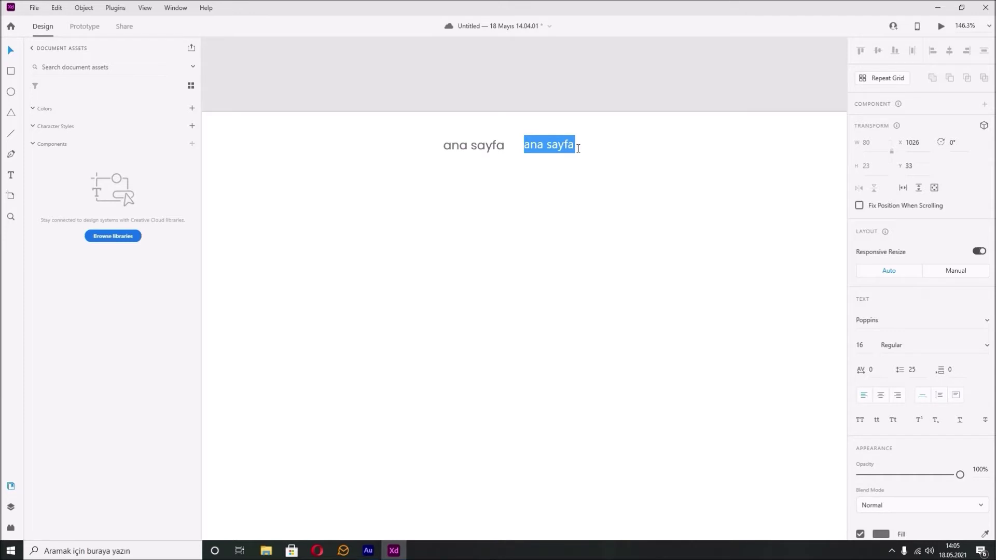
type("H")
key("Escape")
Duplicate the "Hakkımızda" label to its right and change the copy's text to "Fiyatlandırma".
left_click_drag(577, 147, 651, 144)
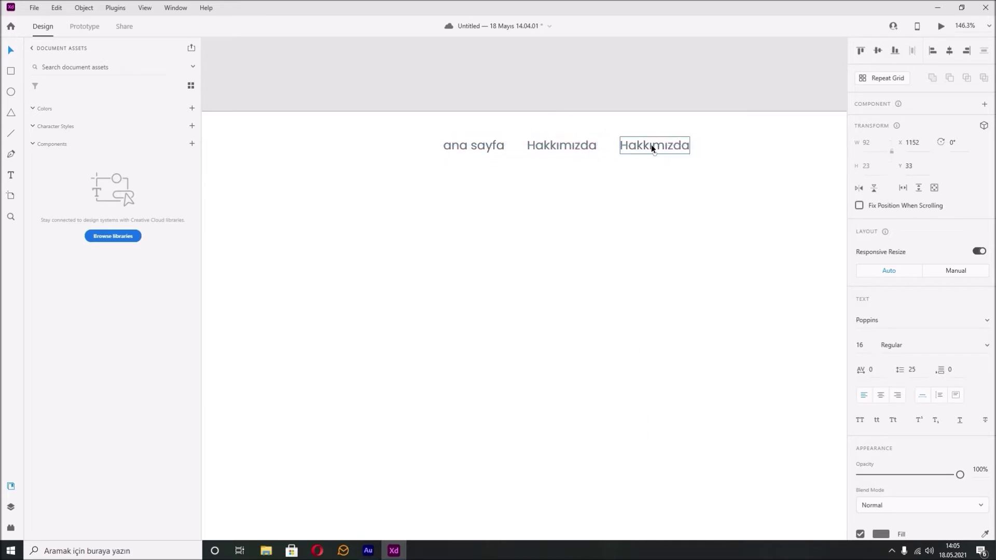
double_click(651, 145)
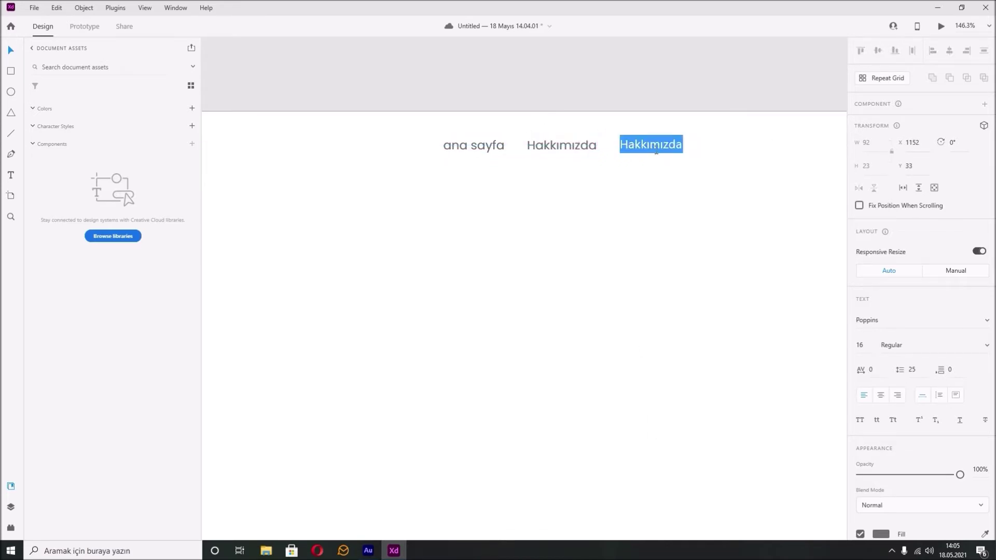
type("Fiyatlandırma")
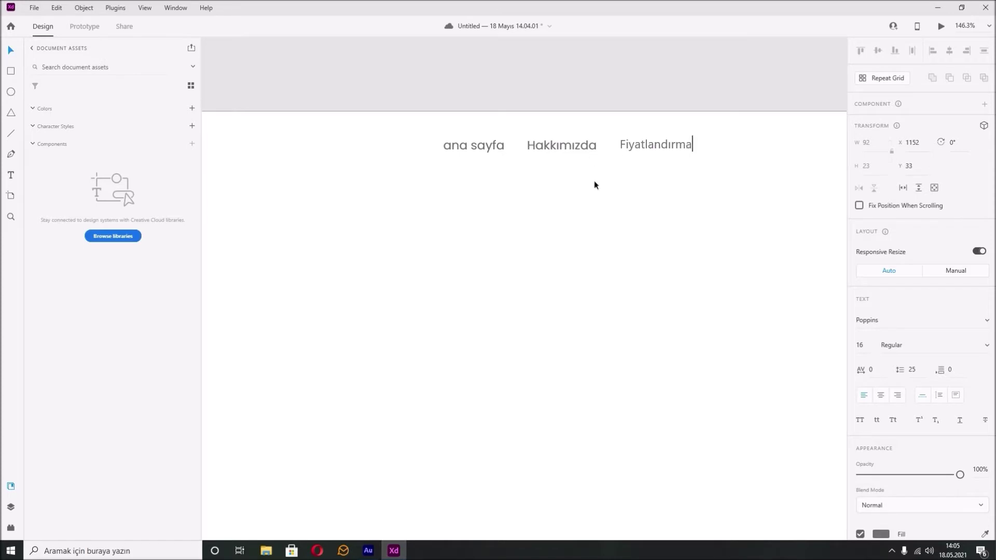
key("Escape")
Duplicate the "Fiyatlandırma" label to its right and change the copy's text to "Blog".
left_click_drag(646, 148, 756, 149)
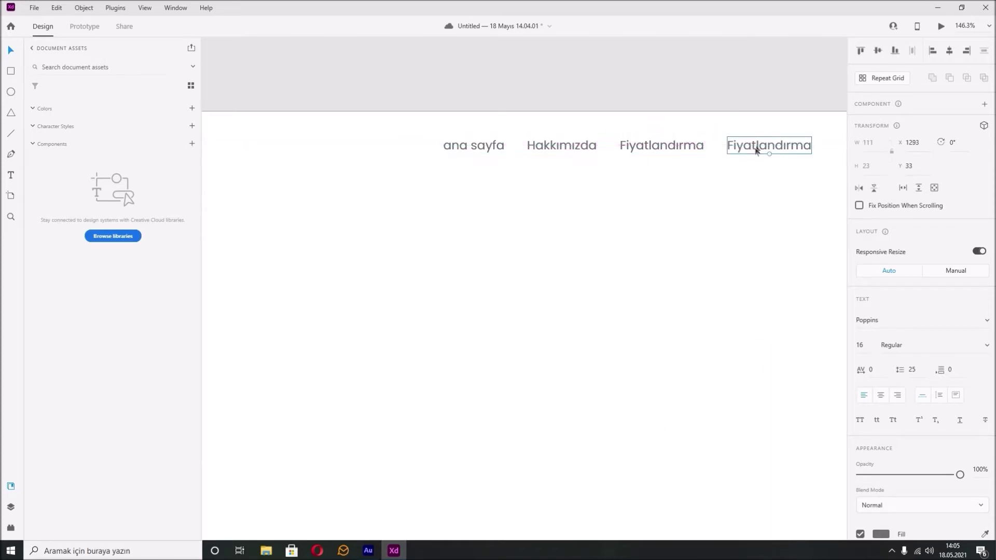
double_click(757, 148)
type("Blog")
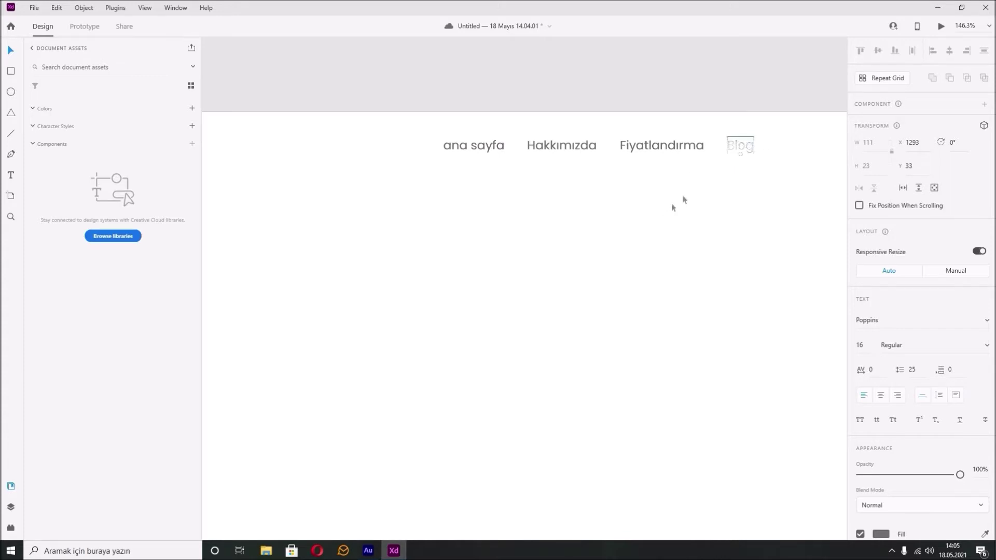
left_click(749, 156)
left_click_drag(747, 152, 743, 150)
Change the fill colour of all four navigation labels to a light greyish blue.
left_click(688, 93)
left_click(676, 128, "alt")
left_click(675, 124, "alt")
scroll(676, 124, "down", 3)
left_click_drag(709, 184, 628, 162)
left_click(884, 536)
left_click_drag(724, 441, 736, 401)
left_click(828, 430)
left_click_drag(827, 430, 828, 431)
left_click(735, 407)
mouse_move(736, 408)
left_mouse_down()
mouse_move(739, 419)
mouse_move(738, 409)
left_mouse_up()
left_click(674, 181)
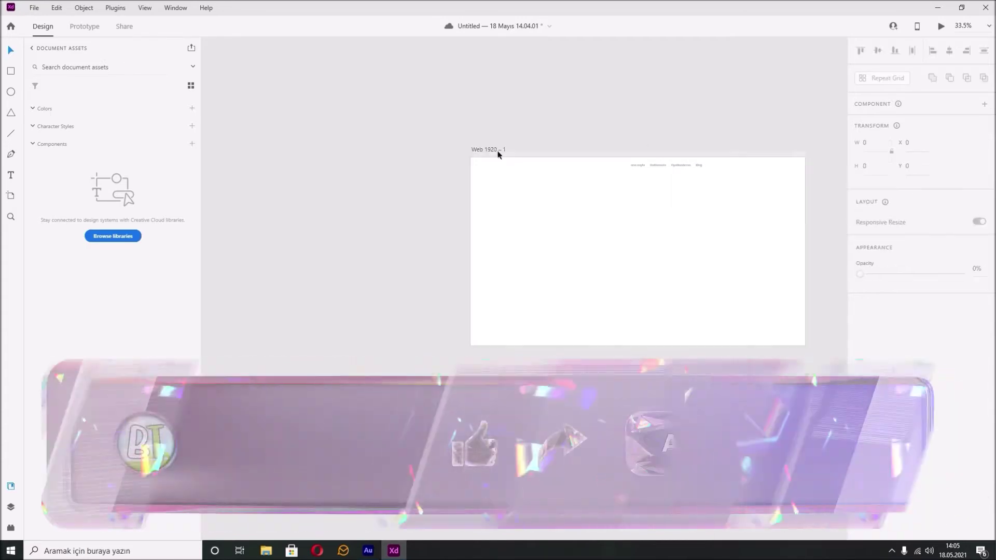
Preview the page, close the preview, and centre the four navigation labels horizontally on the artboard at Y 50.
key("ctrl+Return")
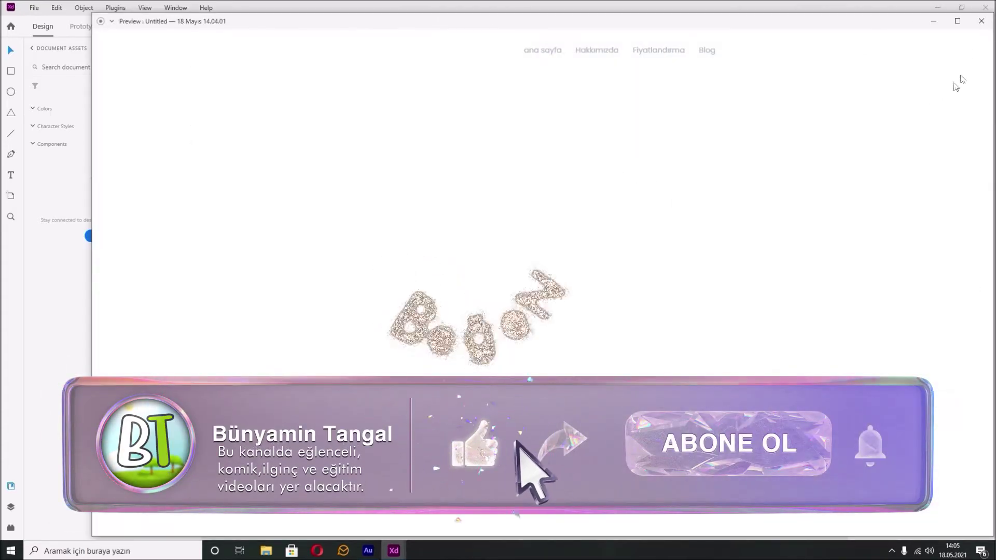
left_click(980, 21)
scroll(669, 232, "up", 4)
scroll(669, 232, "up", 2)
left_click_drag(764, 184, 604, 163)
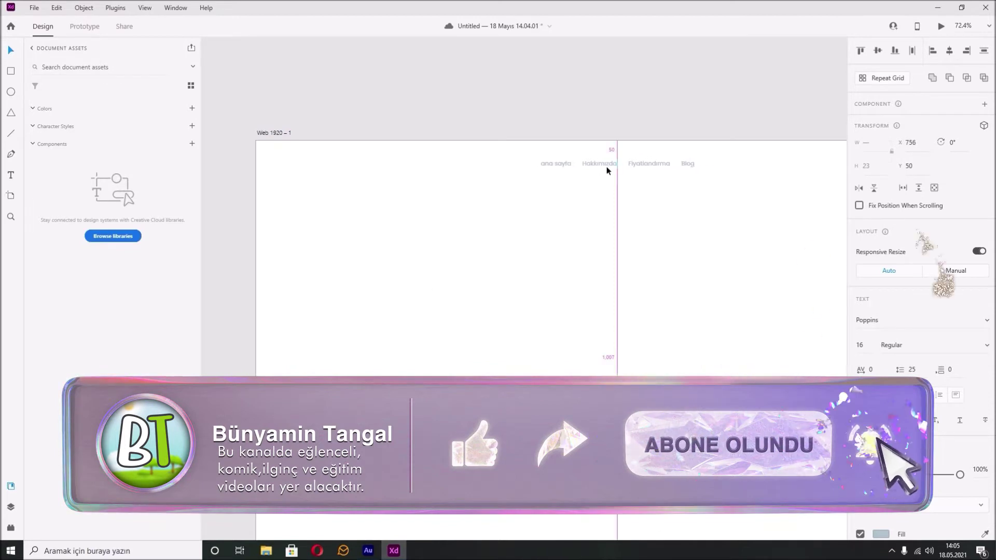
left_click(624, 99)
Draw a rectangle about 1841 by 872 px below the navigation labels and round its corners to about 42.
scroll(629, 220, "down", 3)
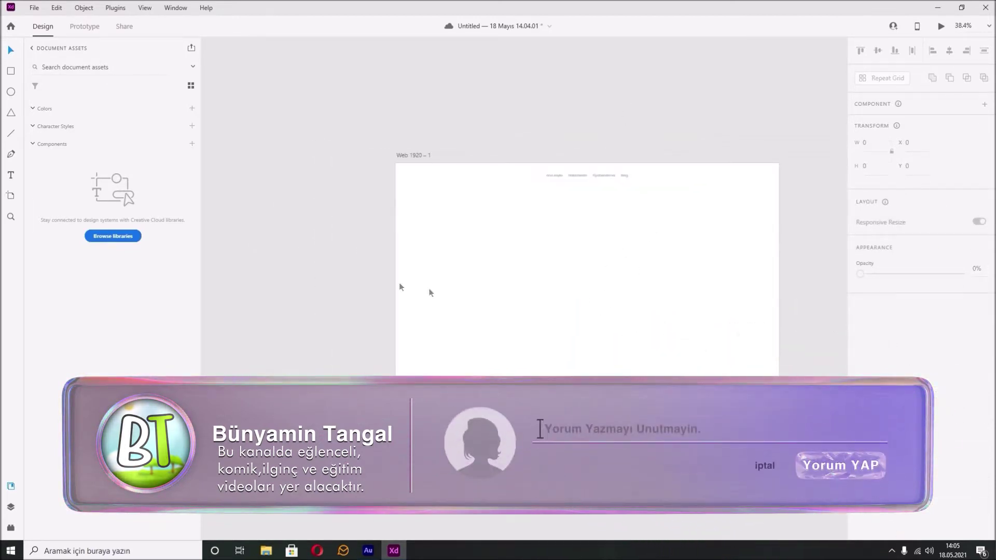
left_click(10, 70)
mouse_move(407, 211)
left_mouse_down()
mouse_move(500, 265)
mouse_move(730, 365)
mouse_move(771, 371)
left_mouse_up()
left_click_drag(464, 249, 462, 228)
left_click_drag(762, 344, 777, 369)
left_click_drag(685, 306, 673, 306)
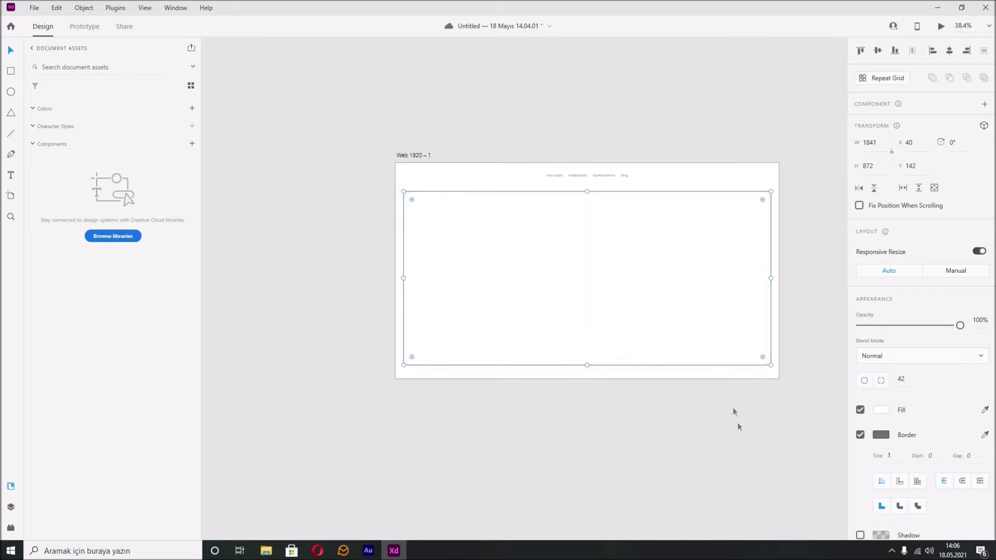
Turn off the border of the large rounded rectangle and give it a solid purple fill.
left_click(728, 393)
scroll(746, 363, "up", 4)
left_click_drag(664, 411, 710, 377)
scroll(671, 282, "down", 5)
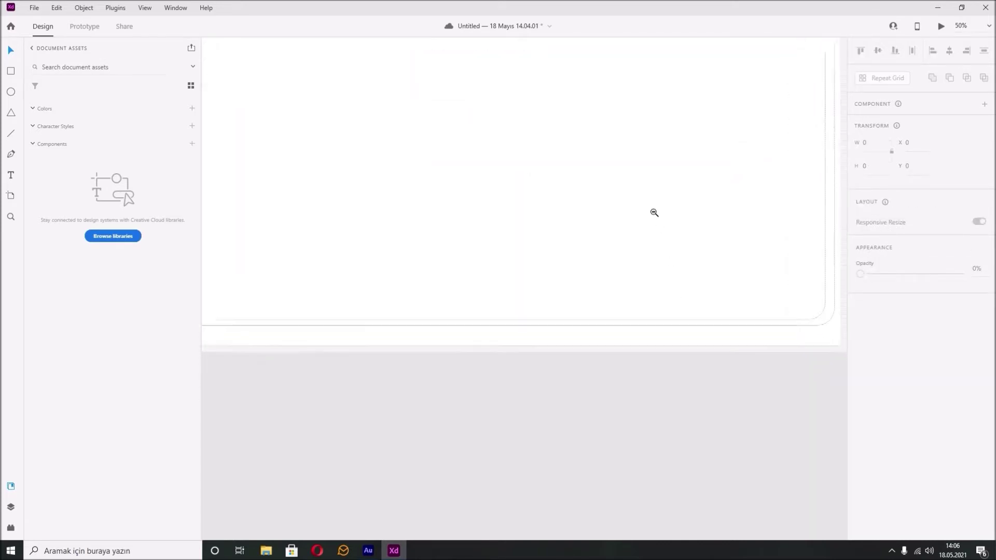
left_click(693, 296)
left_click(877, 409)
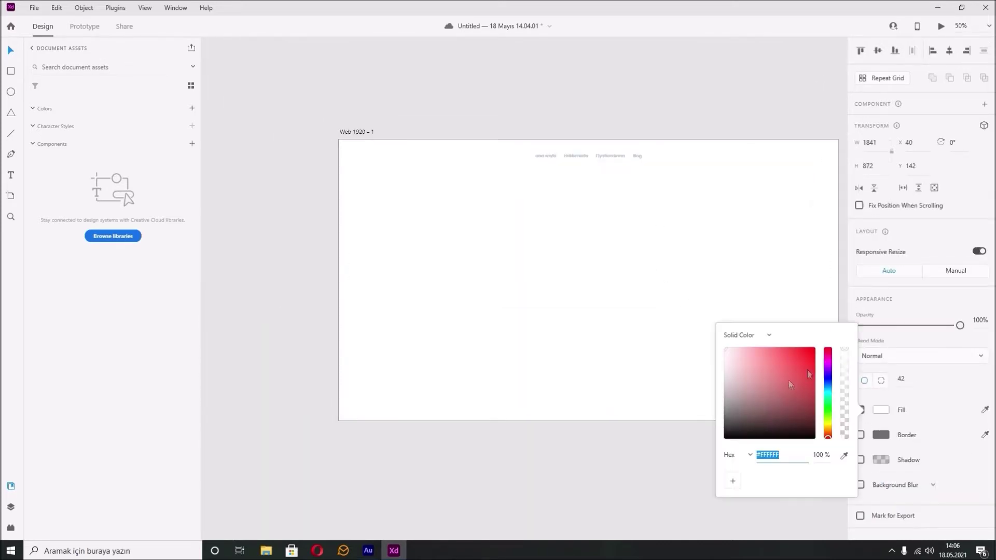
left_click_drag(784, 347, 827, 374)
left_click(638, 78)
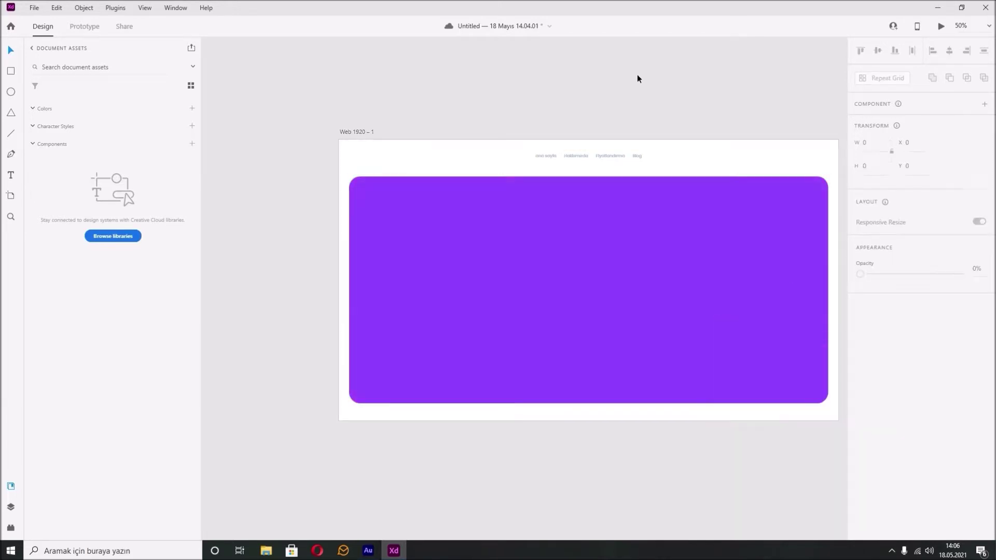
Move the purple rectangle up slightly to a Y position of 136.
left_click_drag(712, 326, 670, 291)
left_click(659, 267)
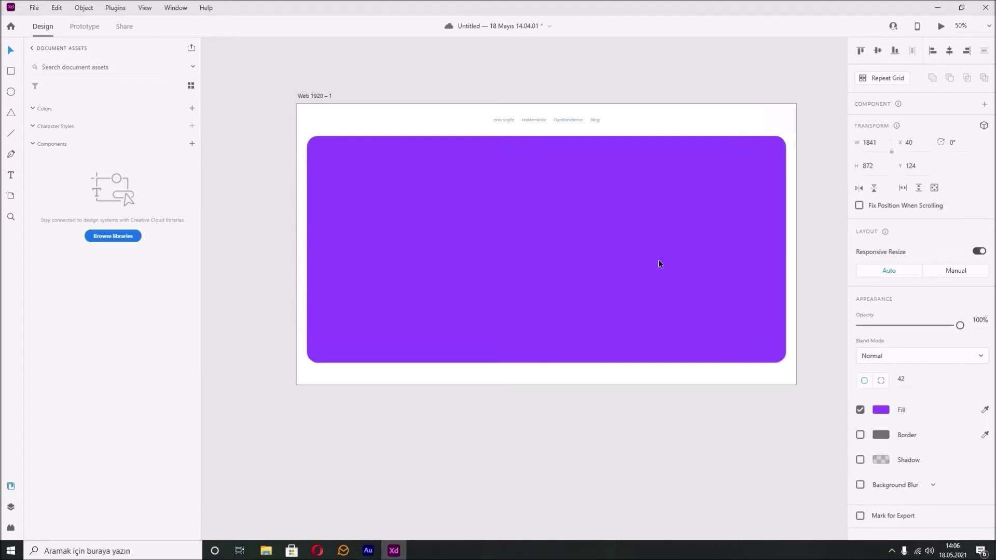
key("Escape")
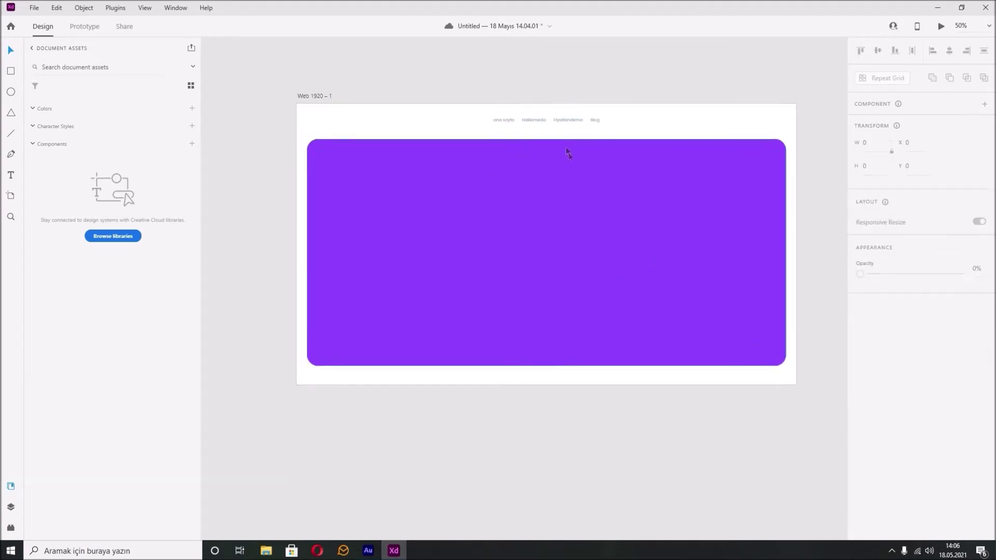
Draw a white circle about 31 px wide near the purple rectangle's bottom edge and turn off its border.
left_click(460, 372)
key("e")
left_click_drag(502, 319, 517, 335)
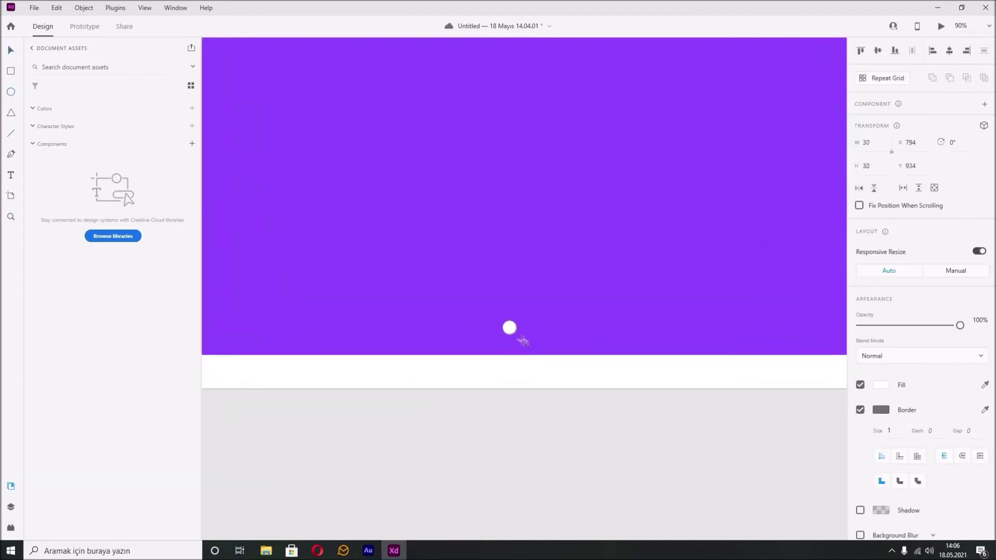
left_click(859, 410)
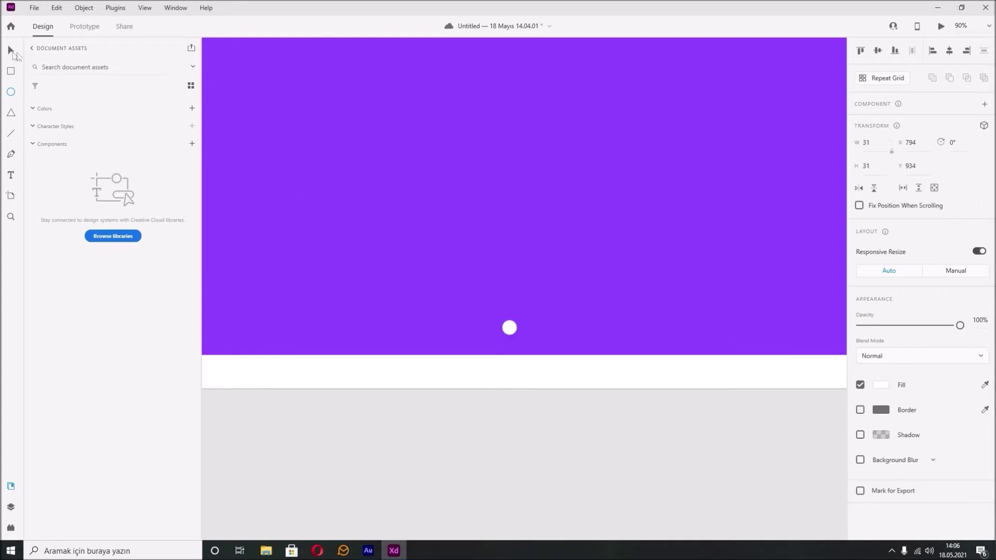
Duplicate the white circle into a horizontal row of three and lock the purple rectangle.
left_click_drag(526, 339, 535, 339)
left_click_drag(536, 339, 560, 343)
left_click(580, 384)
left_click(615, 344)
key("ctrl+l")
Centre the three circles horizontally near the purple rectangle's bottom edge and shrink them to about 20 px each.
left_click_drag(455, 292, 571, 342)
mouse_move(558, 333)
left_mouse_down()
mouse_move(589, 332)
mouse_move(566, 321)
left_mouse_up()
key("ctrl+0")
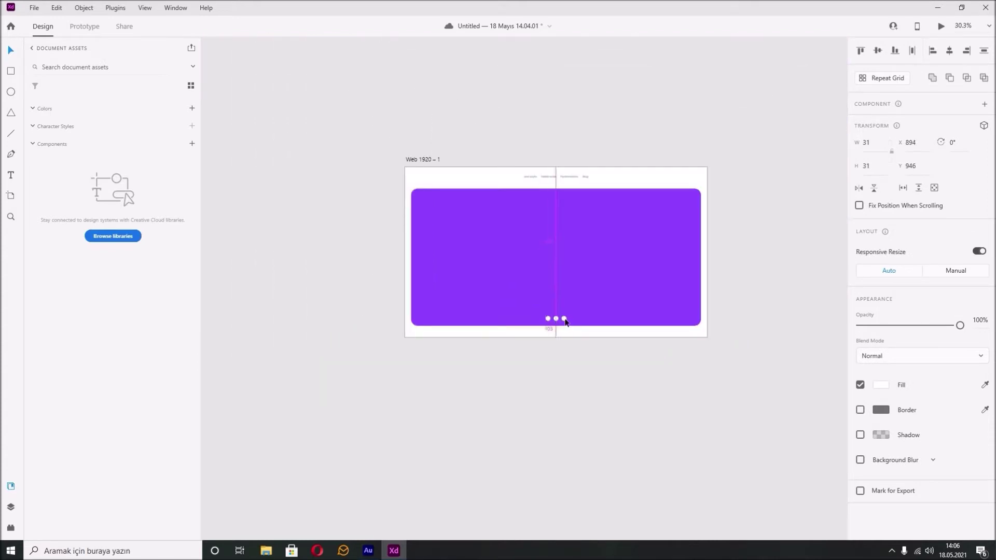
scroll(566, 279, "up", 5)
left_click_drag(570, 375, 527, 381)
Spread the three small circles evenly with wider gaps and recentre the row horizontally on the artboard.
left_click(559, 409)
key("Escape")
left_click(516, 369)
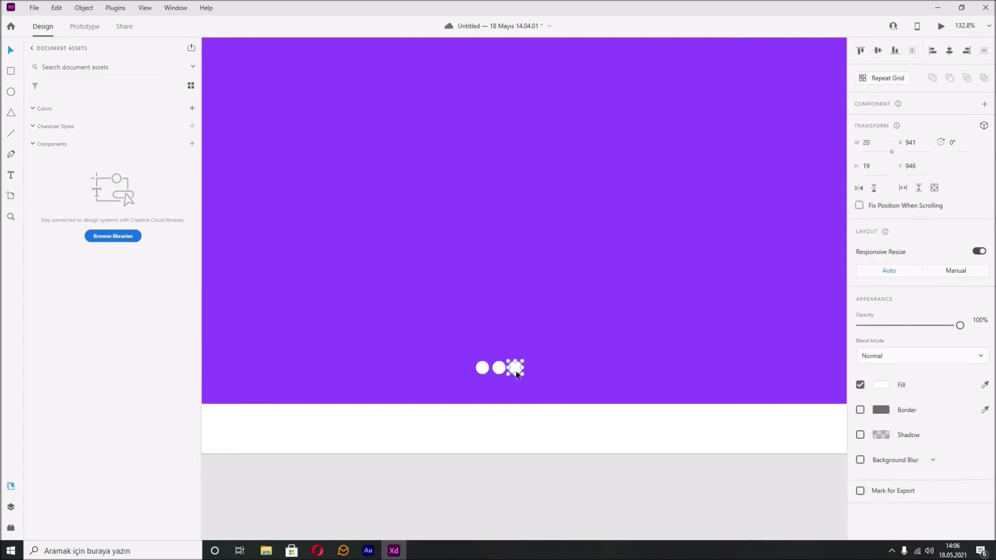
left_click(488, 400)
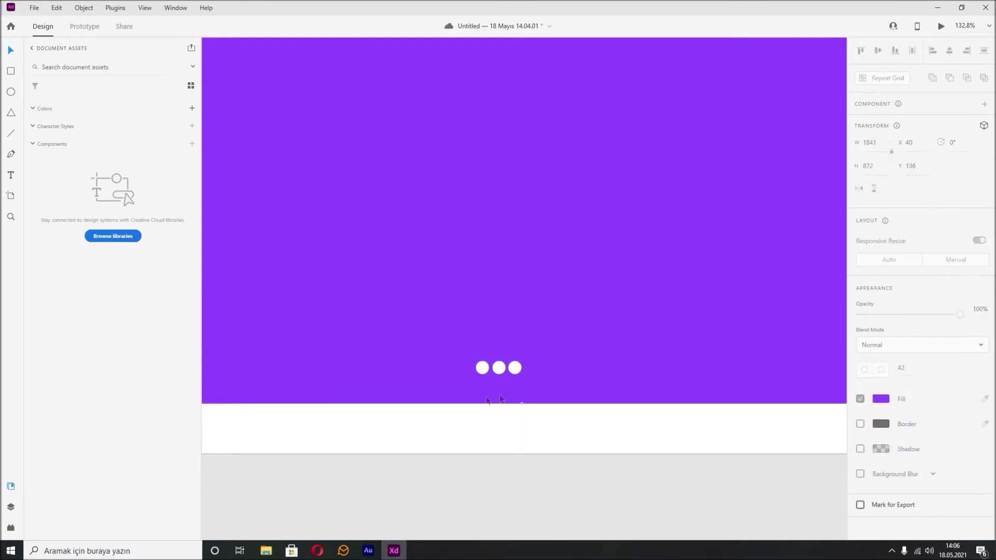
left_click(480, 369)
left_click_drag(460, 348, 533, 374)
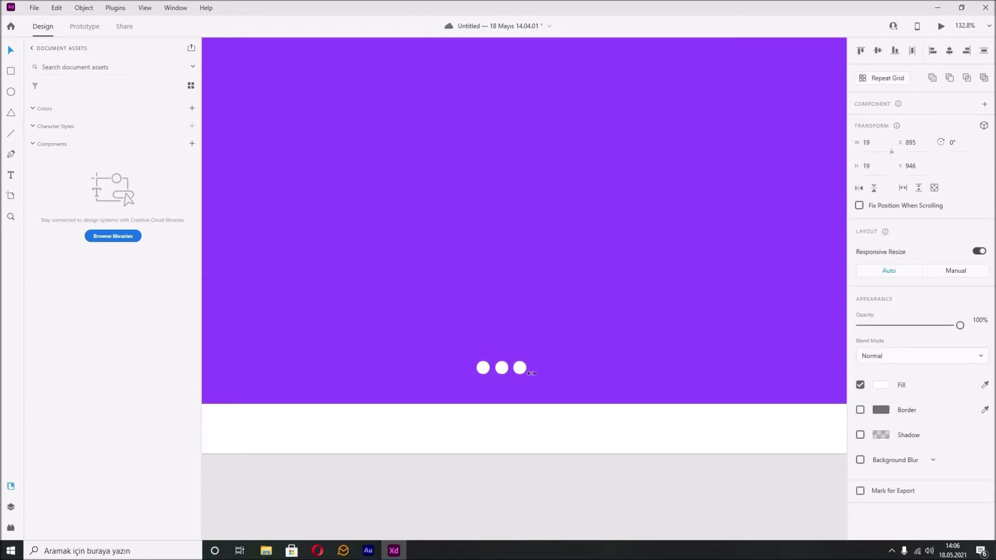
key("ctrl+0")
left_click_drag(528, 359, 533, 364)
left_click(540, 385)
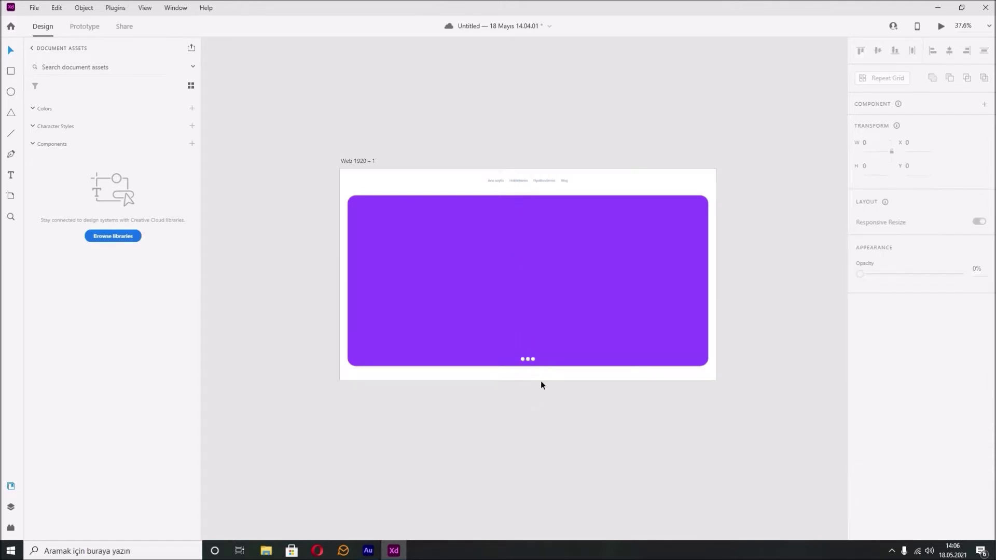
Add the text "Bu bir test mesajıdır" on the purple rectangle.
left_click_drag(478, 151, 590, 198)
left_click(677, 181)
left_click(454, 241)
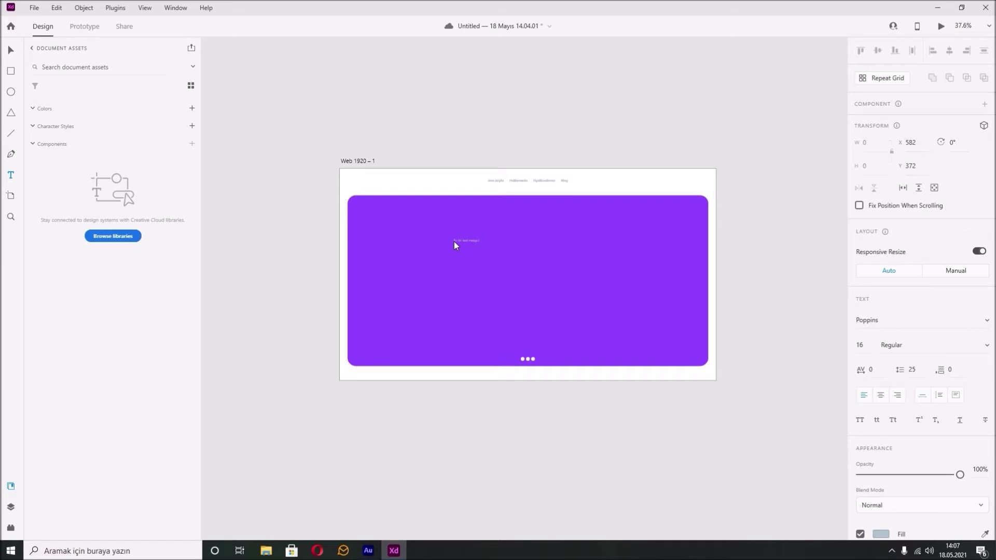
key("Escape")
Set the message text to size 64 with a white fill and place it at about X 235, Y 496.
left_click_drag(479, 244, 476, 279)
key("Return")
left_click(880, 533)
left_click_drag(770, 423, 722, 263)
left_click(722, 263)
left_click_drag(428, 268, 456, 278)
left_click(554, 192)
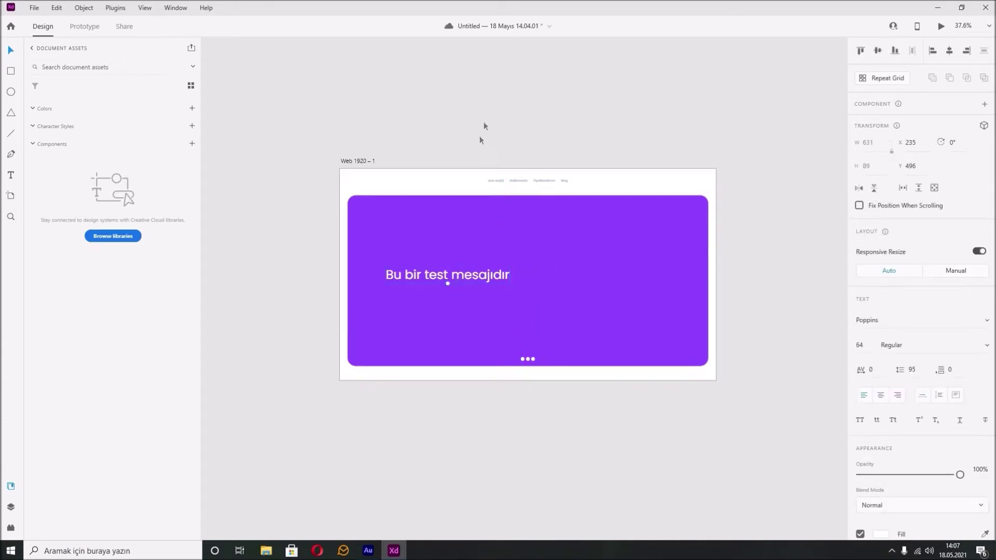
Switch to the Opera browser, open a private window and search the web for "storytell".
left_click(500, 460)
left_click(319, 553)
key("ctrl+shift+n")
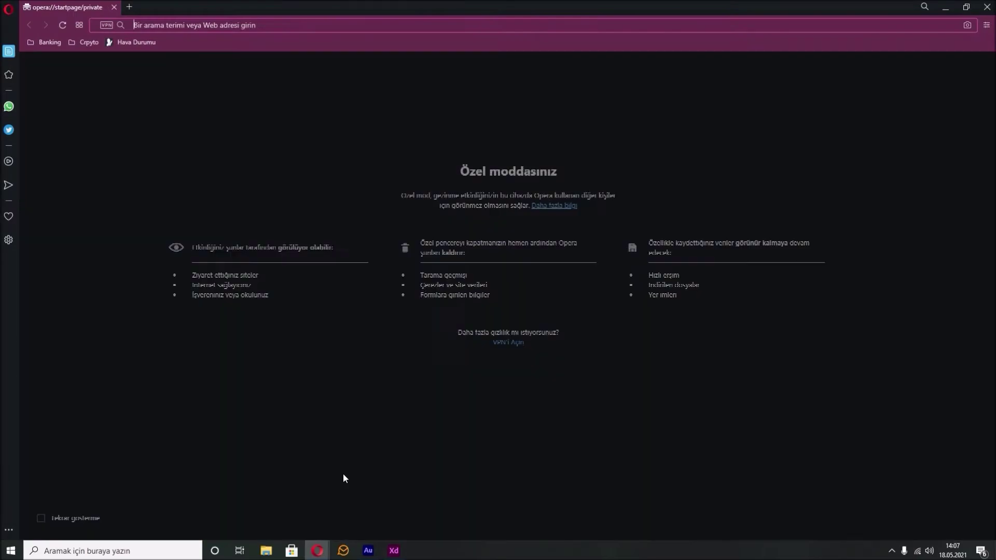
type("storytell")
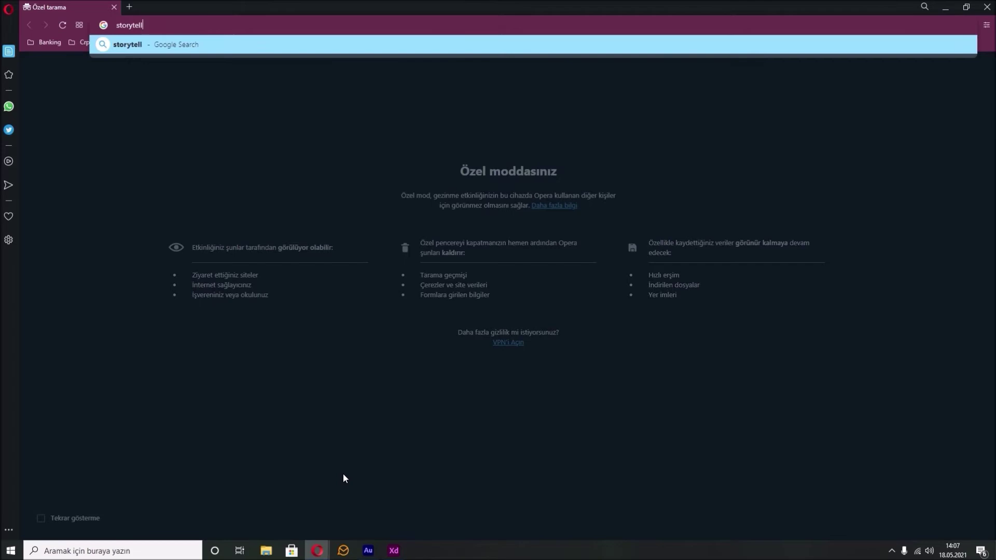
key("Return")
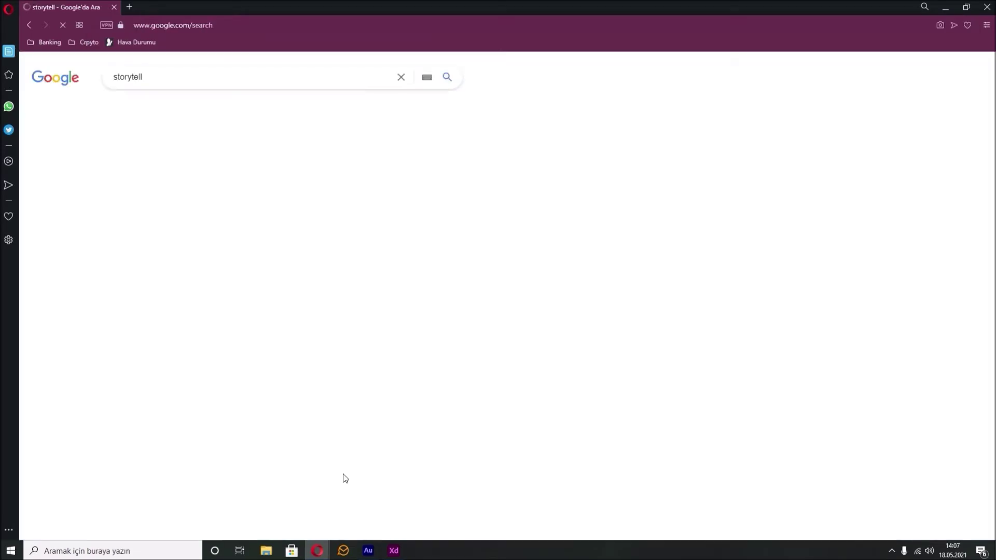
Change the web search to "storyset" and open the storyset.com result.
left_click(166, 89)
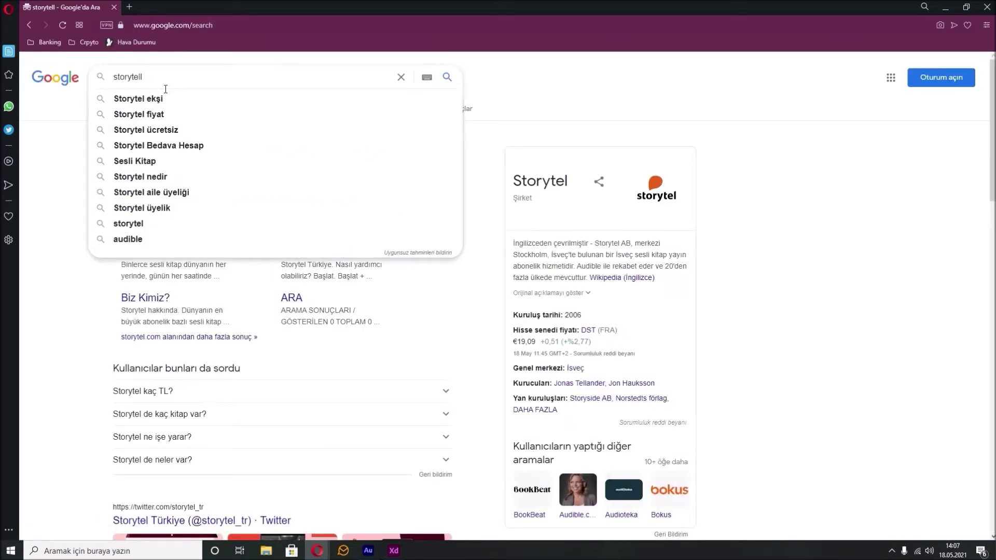
key("BackSpace")
key("BackSpace")
key("BackSpace")
key("BackSpace")
type("set")
key("Return")
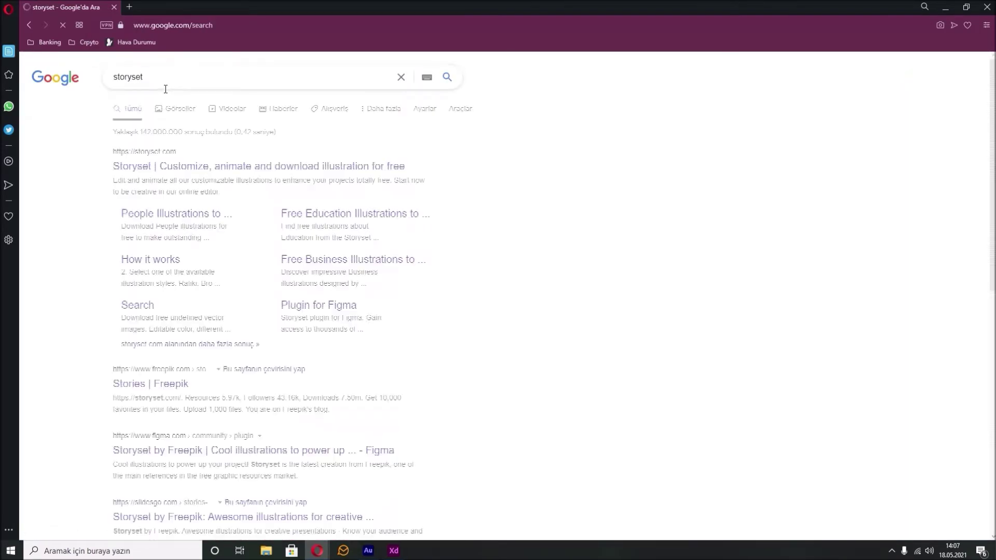
left_click(190, 167)
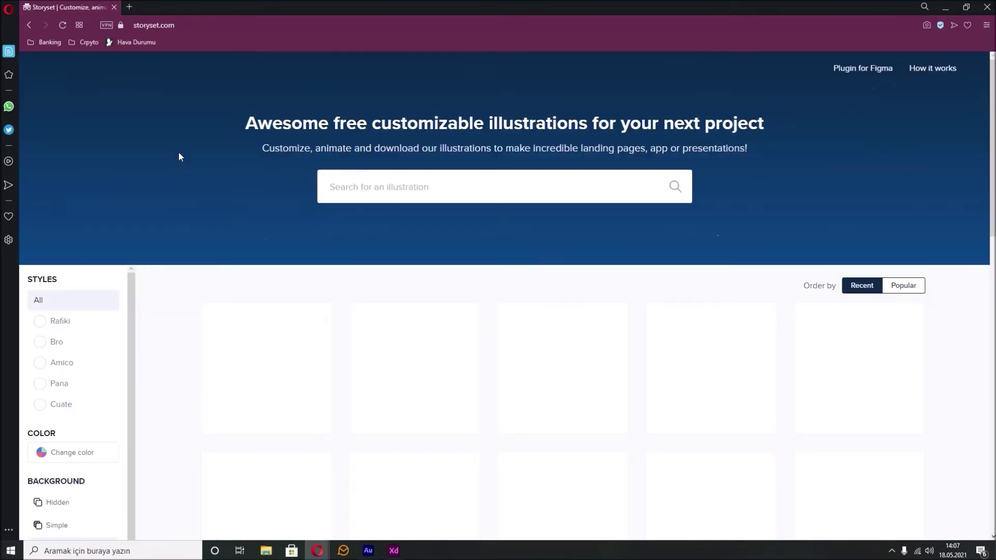
Browse the Storyset illustrations and open the Rafiki-style location tracking illustration.
scroll(338, 266, "down", 3)
scroll(435, 361, "up", 2)
scroll(440, 367, "down", 2)
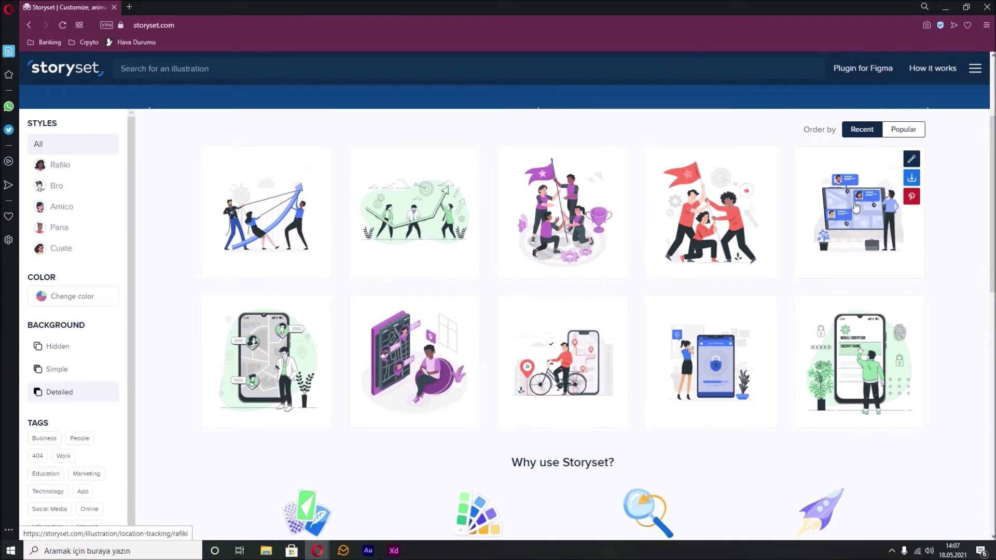
left_click(855, 207)
Switch to Adobe Audition to check the running audio recording.
left_click(368, 550)
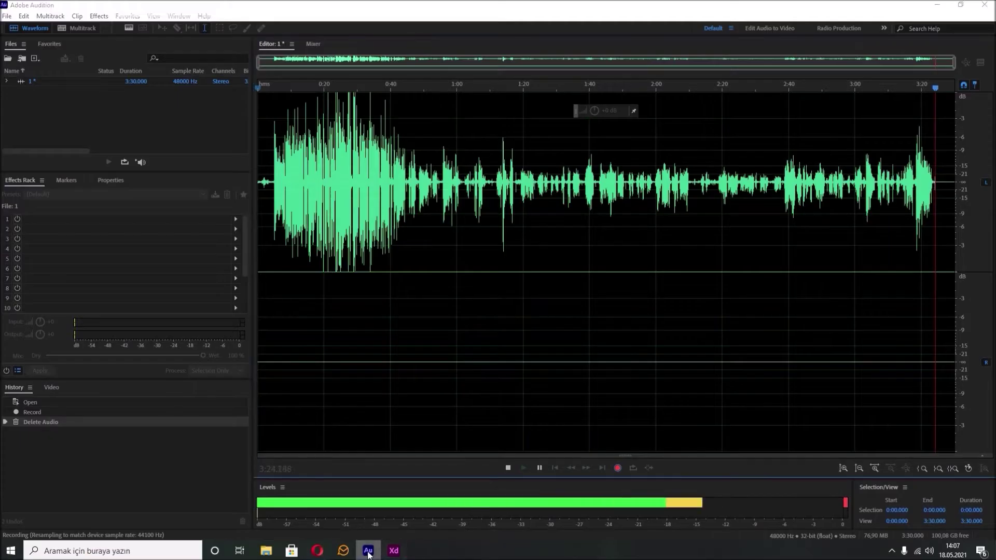
Switch to Adobe XD and copy the hex colour code of the purple slider rectangle's fill.
left_click(393, 551)
left_click(536, 280)
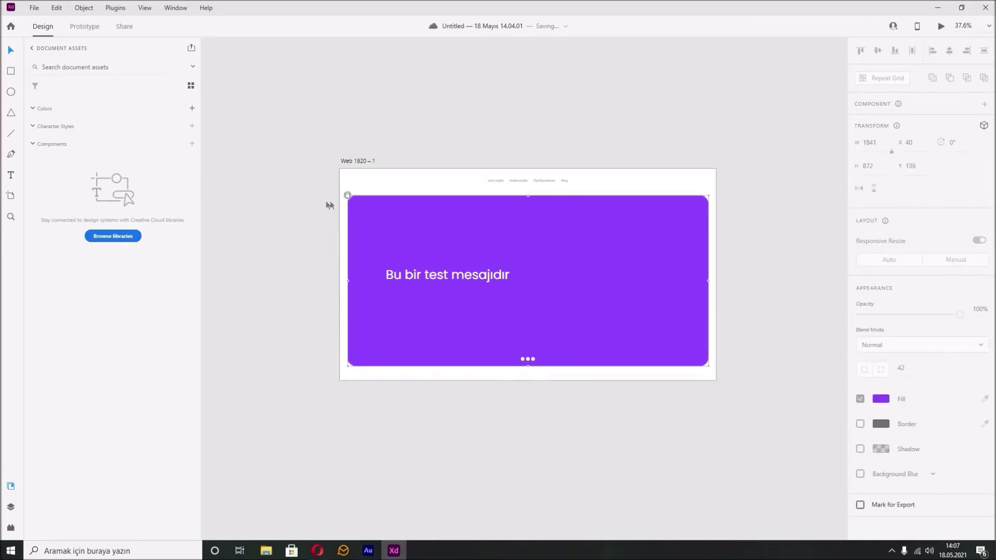
left_click(879, 411)
key("ctrl+c")
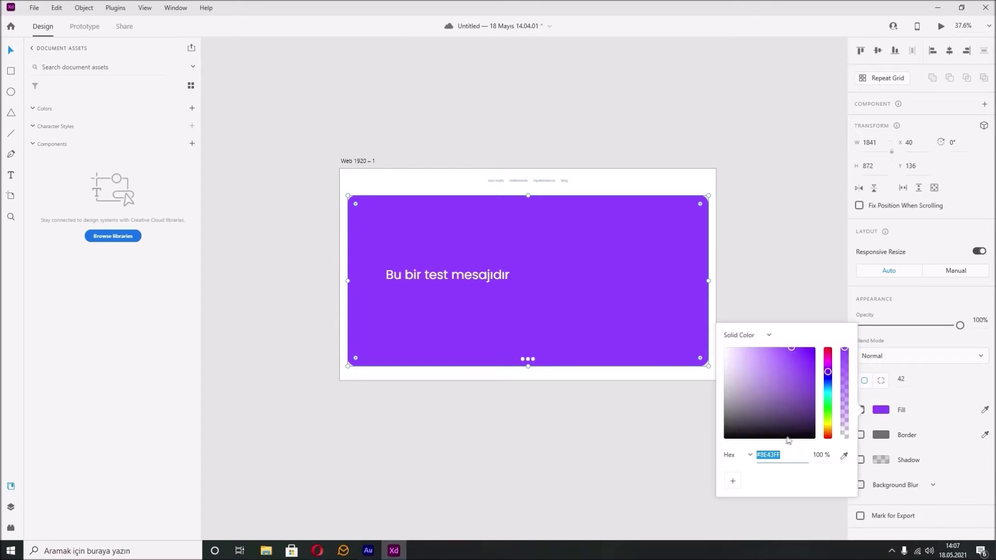
Switch to Opera, recolour the location tracking illustration with the copied purple hex code and download it as SVG.
mouse_move(317, 550)
left_click(372, 508)
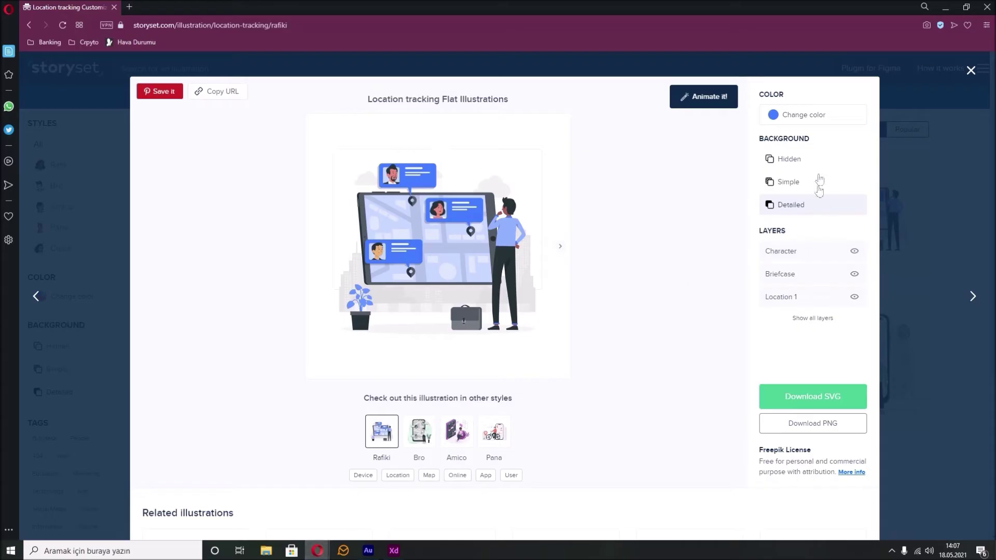
left_click(809, 117)
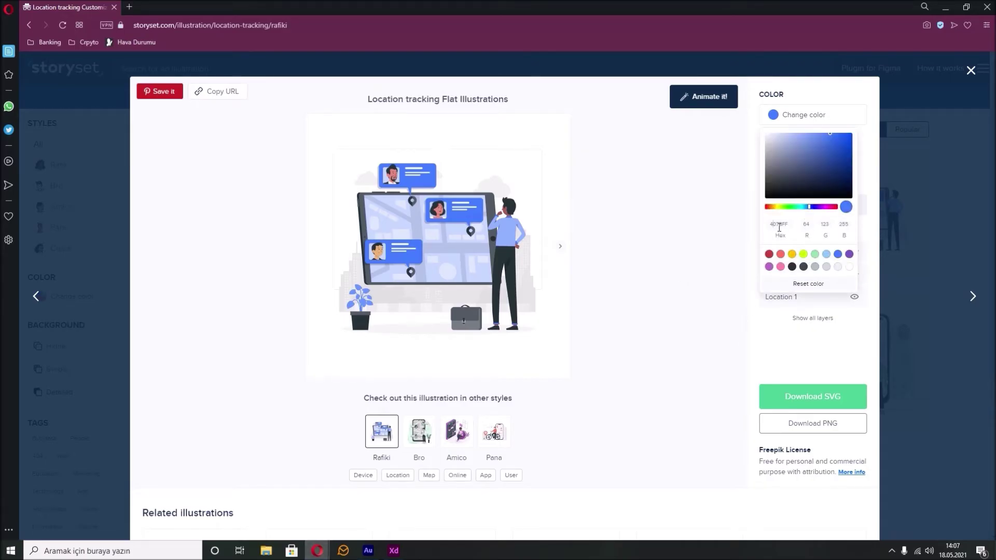
key("ctrl+v")
left_click(799, 395)
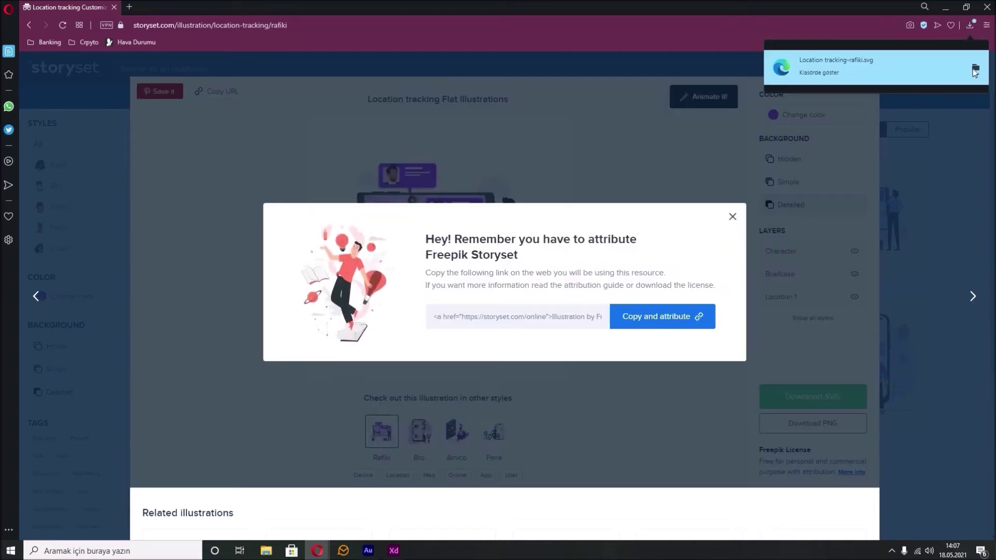
Insert the downloaded Location tracking-rafiki SVG into the Adobe XD canvas, enlarge it and place it above the artboard.
left_click(945, 7)
left_click_drag(505, 113, 507, 115)
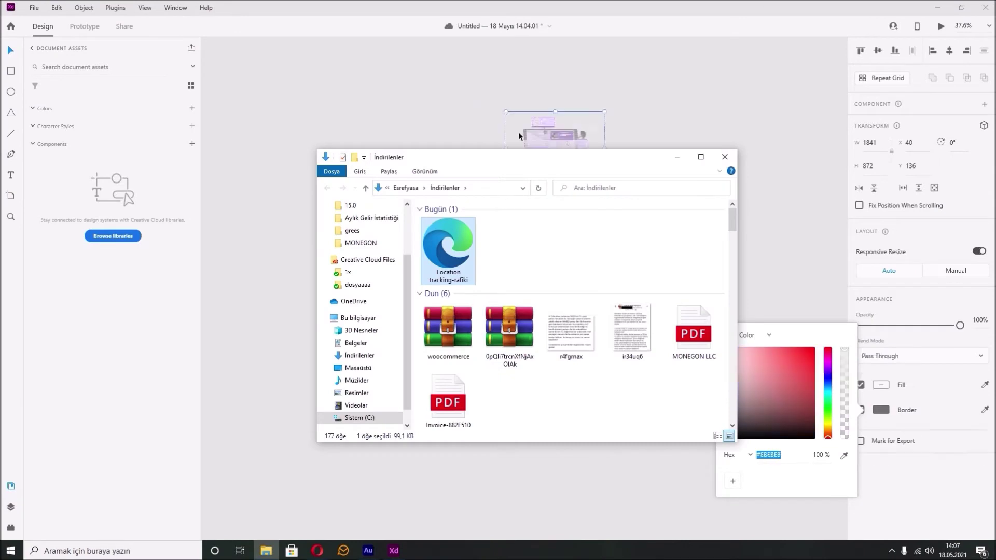
left_click_drag(562, 146, 612, 273)
left_click_drag(658, 313, 687, 335)
Duplicate the purple slider rectangle, shrink the copy to about 388 × 246 beside the headline and fill it white.
left_click(682, 291)
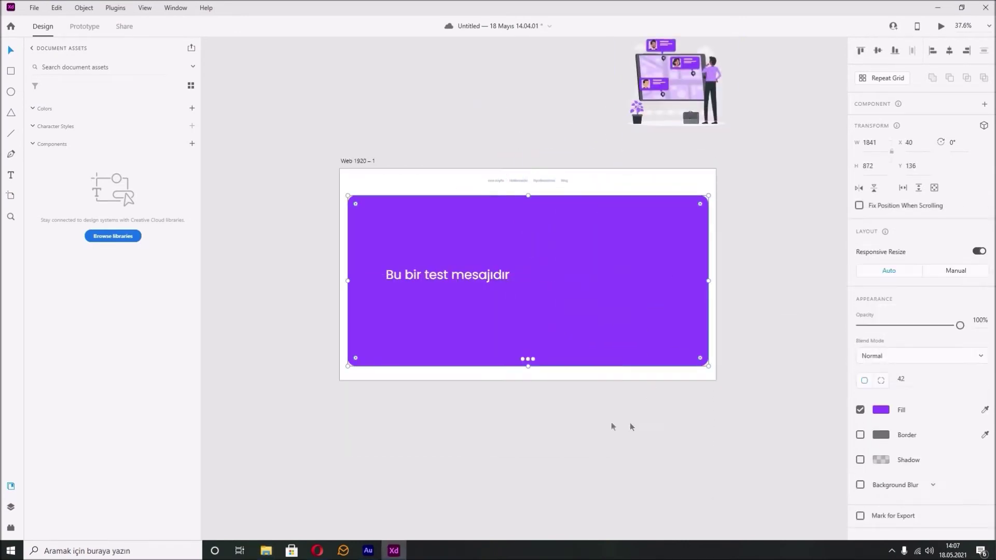
left_click_drag(585, 274, 635, 280, "alt")
left_click_drag(759, 371, 566, 277)
left_click_drag(490, 238, 631, 287)
left_click(876, 412)
left_click_drag(795, 378, 667, 326)
left_click_drag(623, 276, 642, 278)
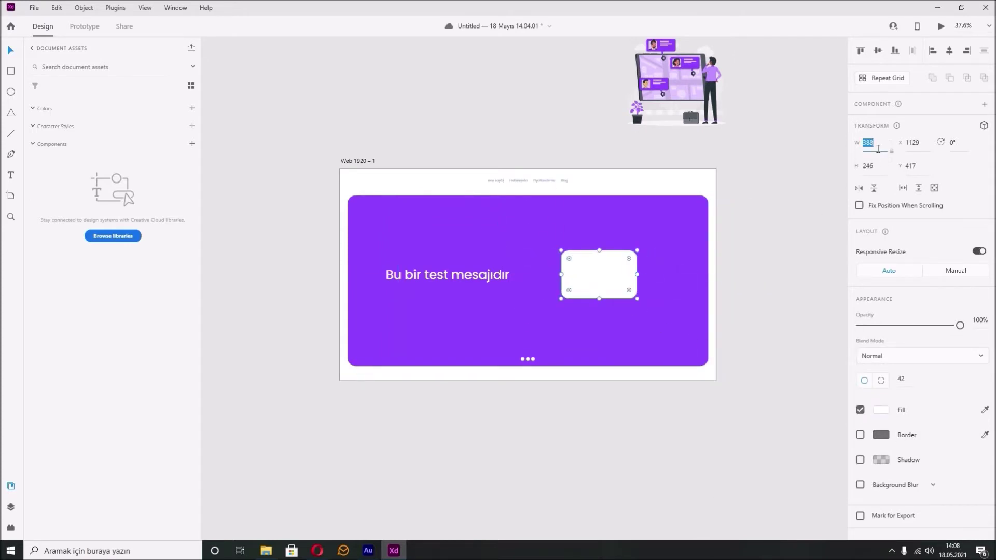
Set the white card's width and height to 500 and reposition it in the right half of the slider.
left_click(877, 149)
type("500")
key("Tab")
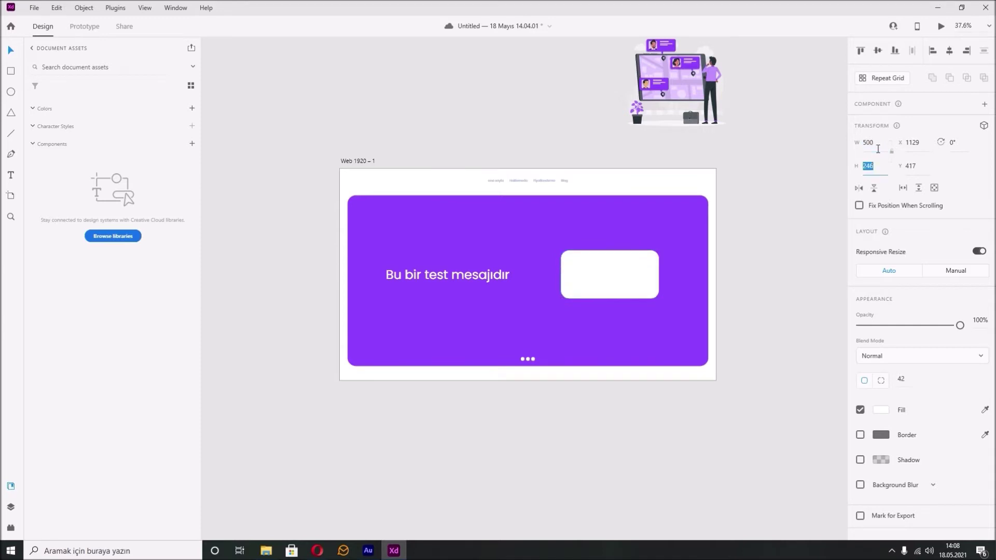
type("500")
key("Return")
left_click_drag(592, 294, 597, 265)
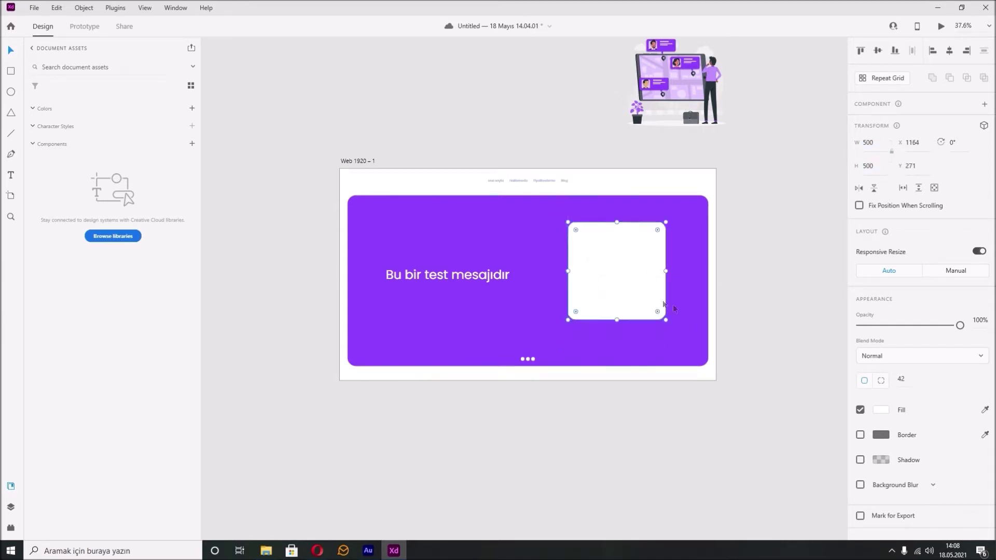
Enlarge the white card to nearly the slider's height and move the Storyset illustration onto it.
mouse_move(664, 320)
left_mouse_down()
mouse_move(702, 358)
mouse_move(665, 322)
left_mouse_up()
left_click(763, 171)
left_click_drag(676, 83, 630, 275)
left_click(727, 259)
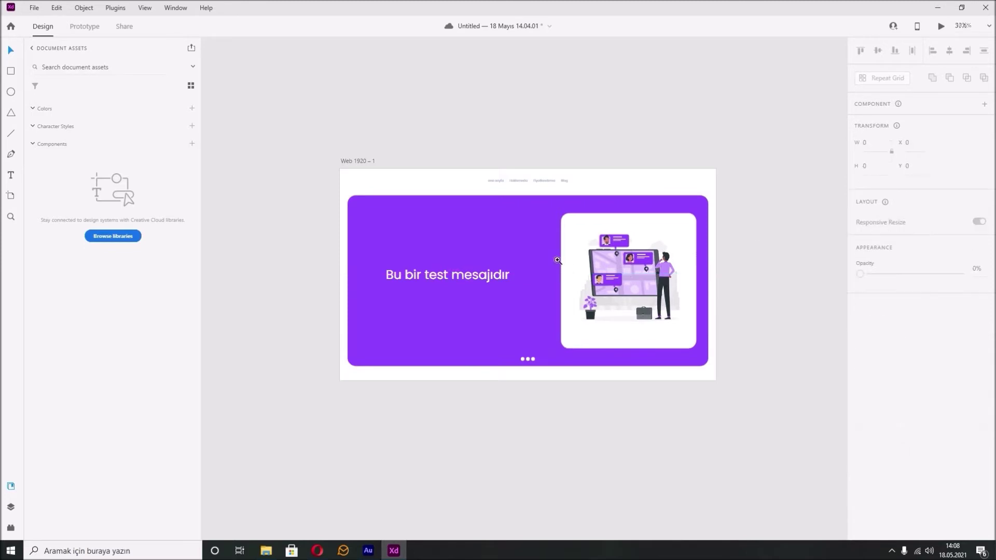
Increase the corner rounding of the white card behind the illustration so its corners are strongly curved.
scroll(556, 259, "up", 2)
left_click(600, 220)
left_click_drag(599, 223, 665, 256)
left_click(698, 77)
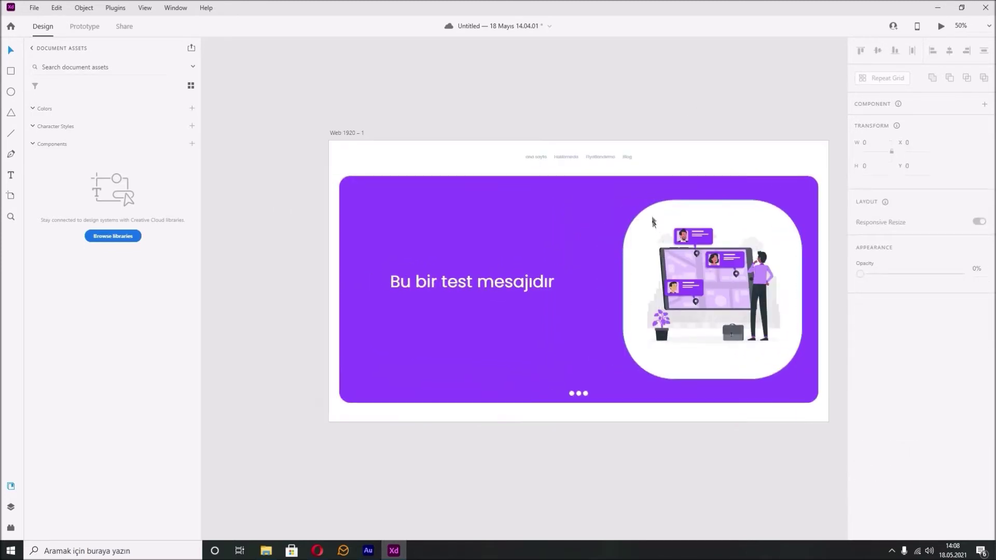
left_click(772, 372)
left_click_drag(809, 384, 833, 360)
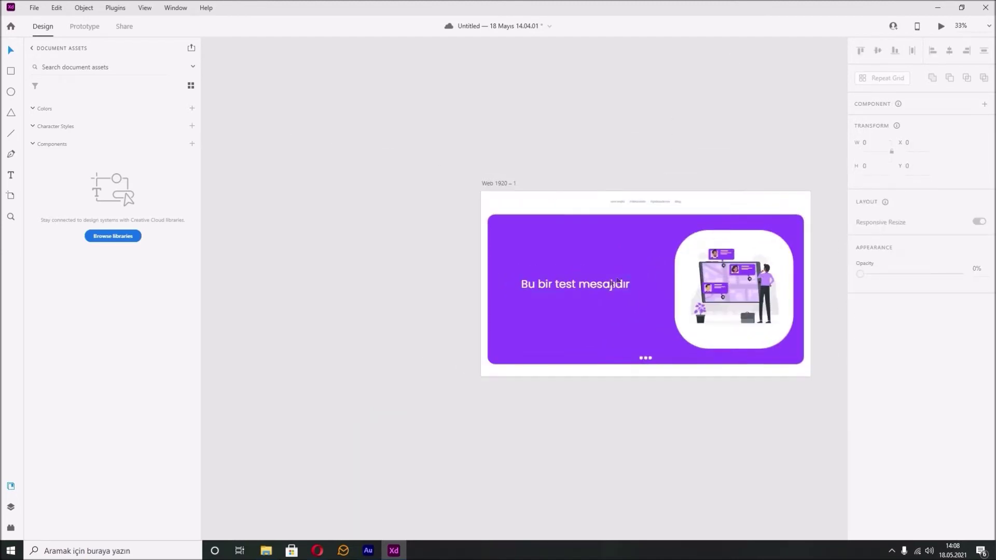
Align the headline "Bu bir test mesajıdır" with the vertical centre of the illustration card.
left_click(589, 287)
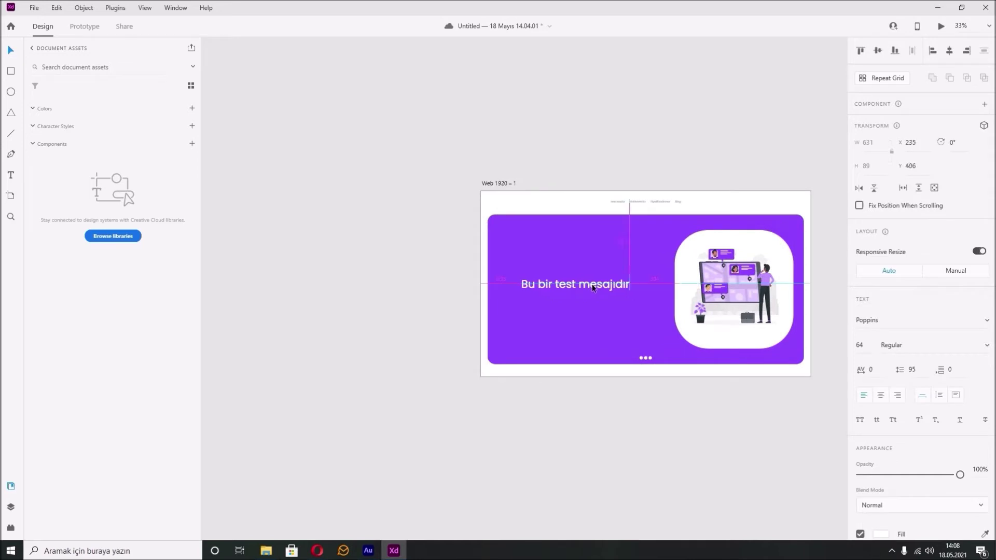
left_click_drag(588, 284, 594, 284)
left_click(662, 109)
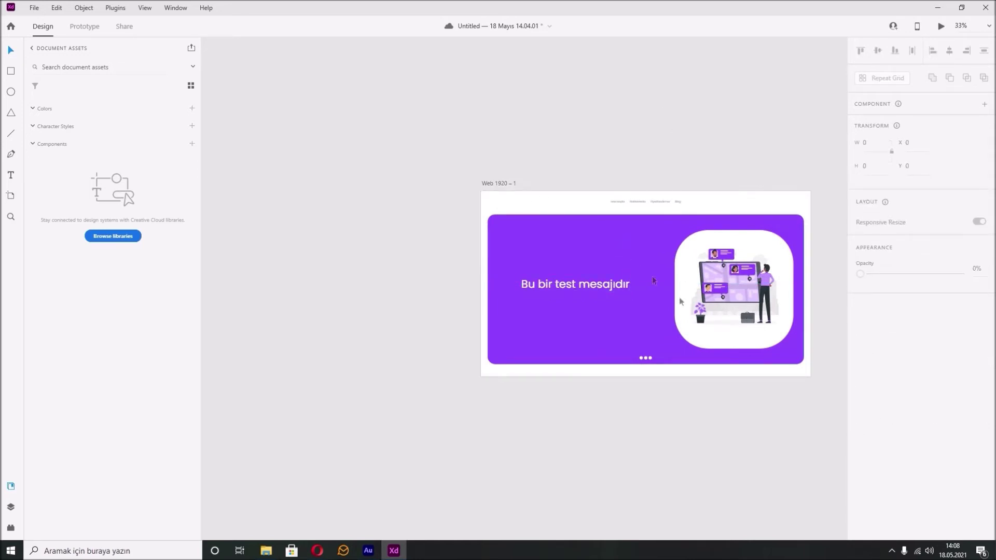
Rename the Web 1920 artboard to ANASAYFA.
scroll(640, 268, "down", 1)
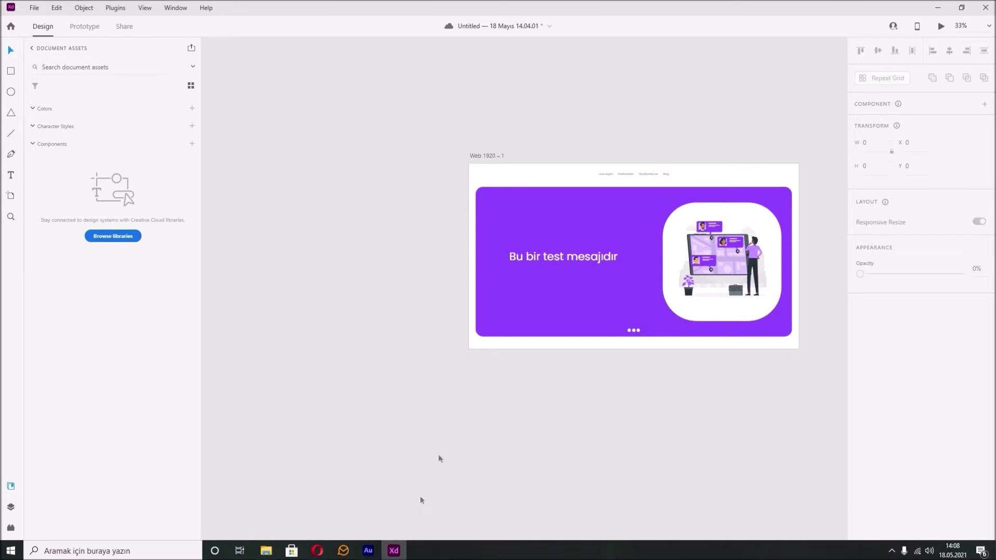
scroll(598, 310, "up", 2)
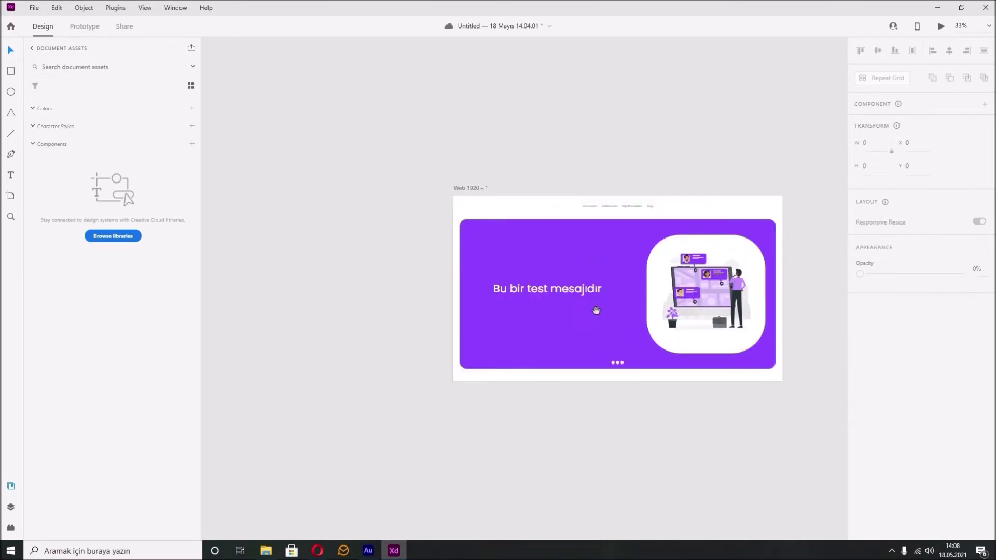
double_click(482, 189)
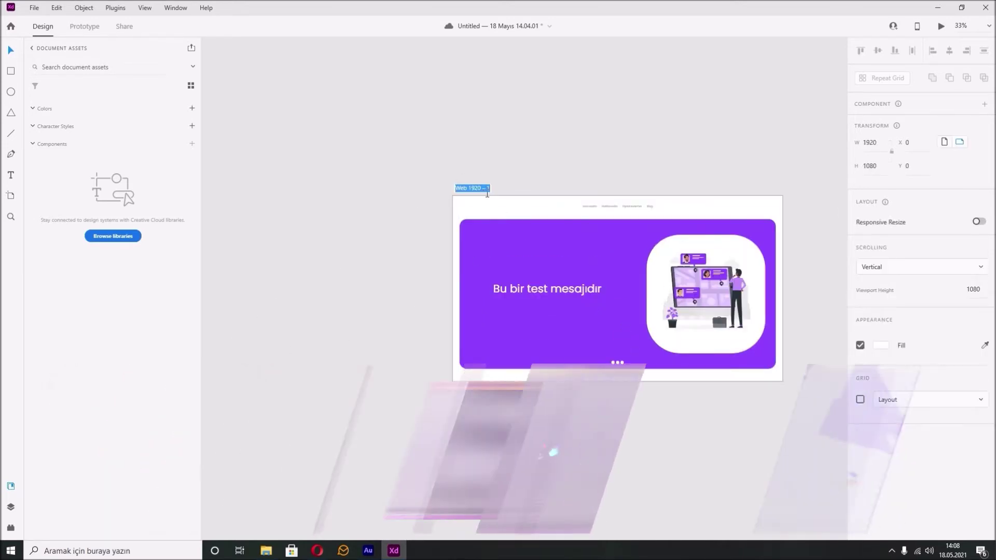
type("ANASAYFA")
key("Return")
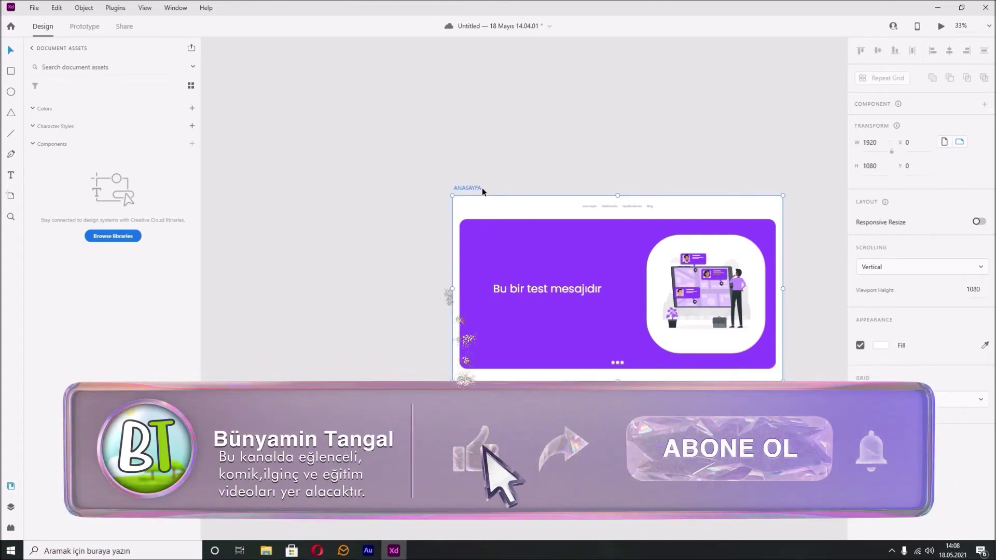
left_click(466, 172)
Open the Anima plugin and save the document.
left_click(10, 527)
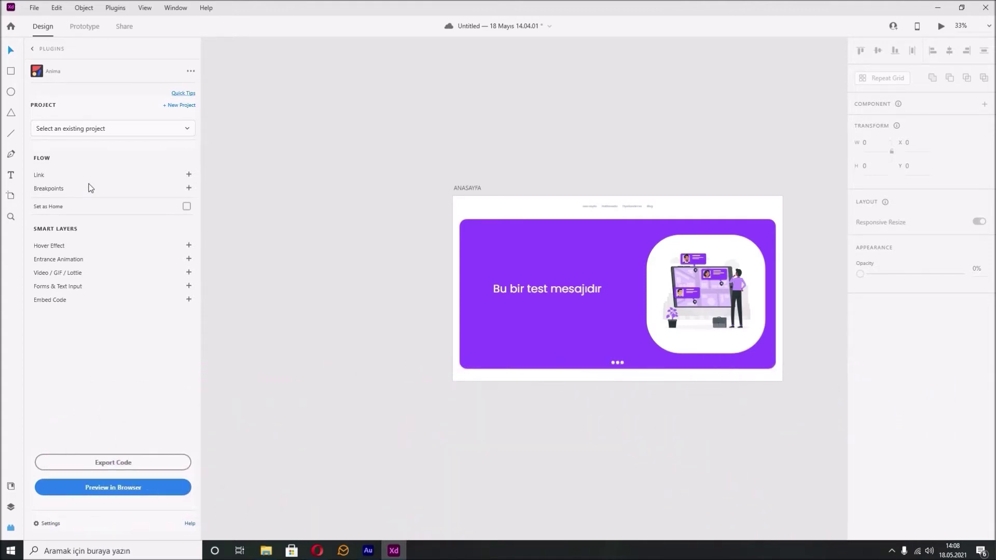
key("ctrl+s")
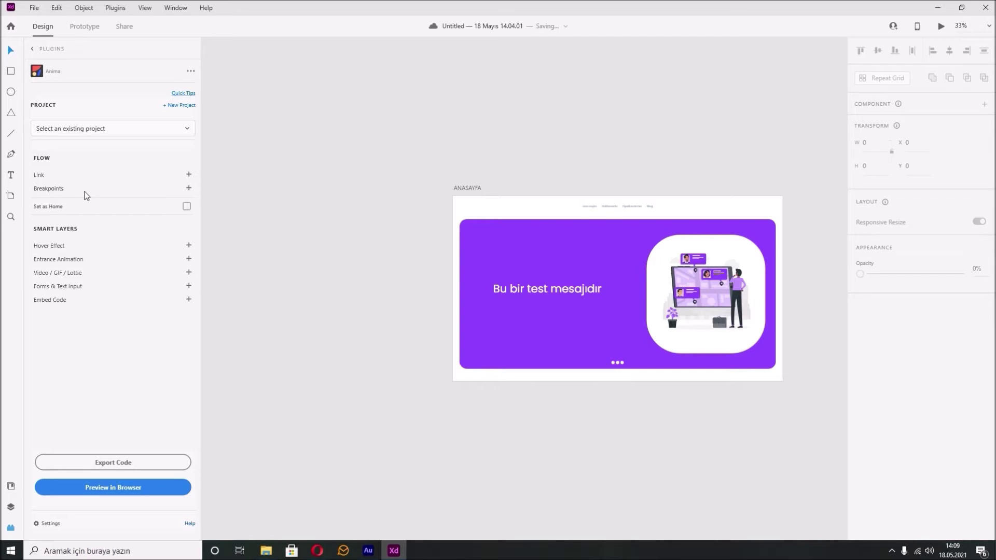
left_click_drag(485, 210, 442, 204)
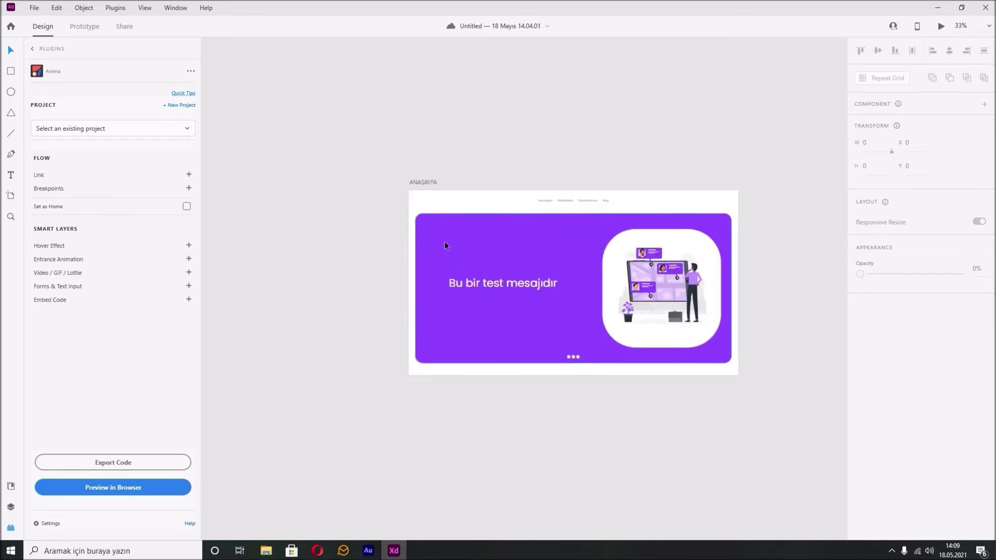
Create a new Anima project named "tasarım ornek" in the My Team workspace.
left_click(104, 131)
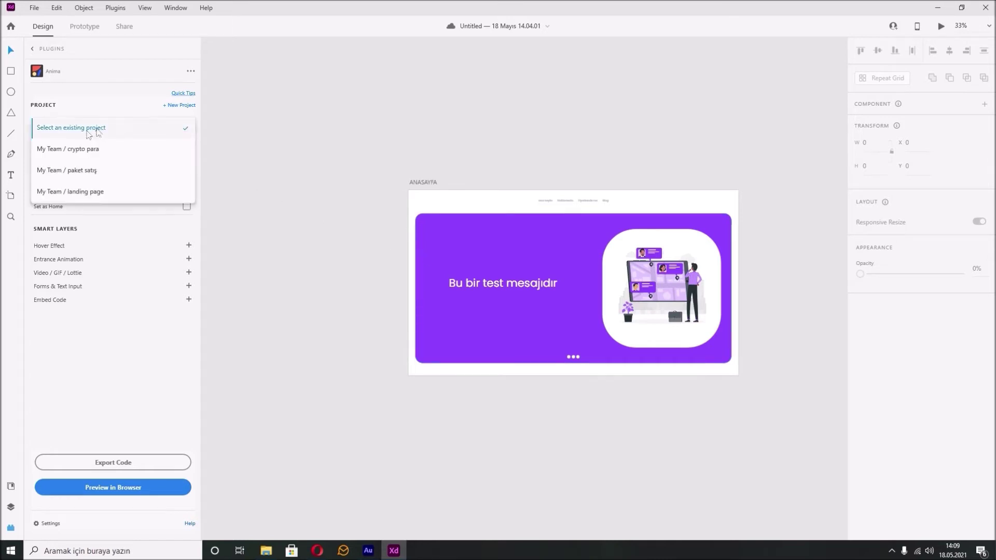
left_click(83, 129)
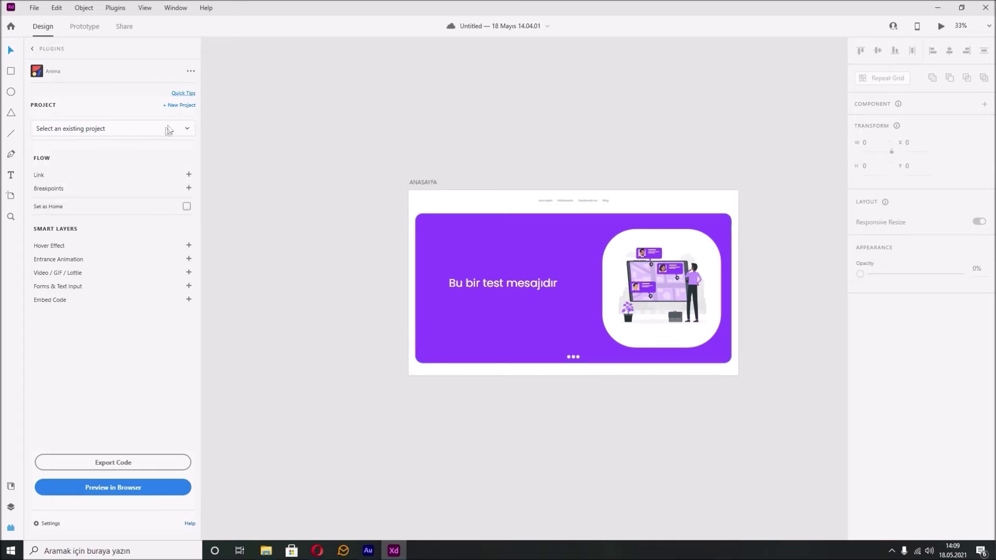
left_click(180, 105)
left_click(431, 251)
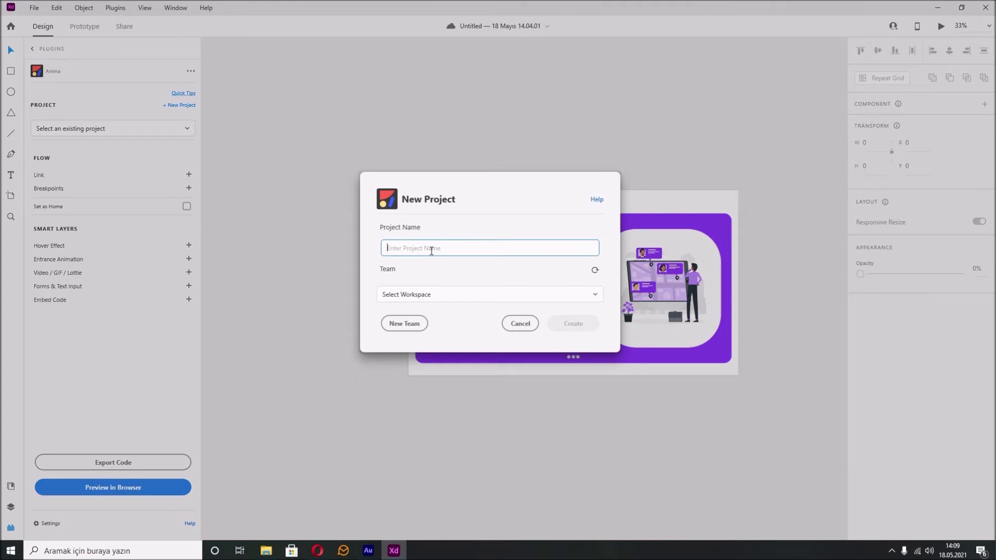
type("tasarı")
left_click(453, 300)
left_click(440, 314)
left_click(571, 325)
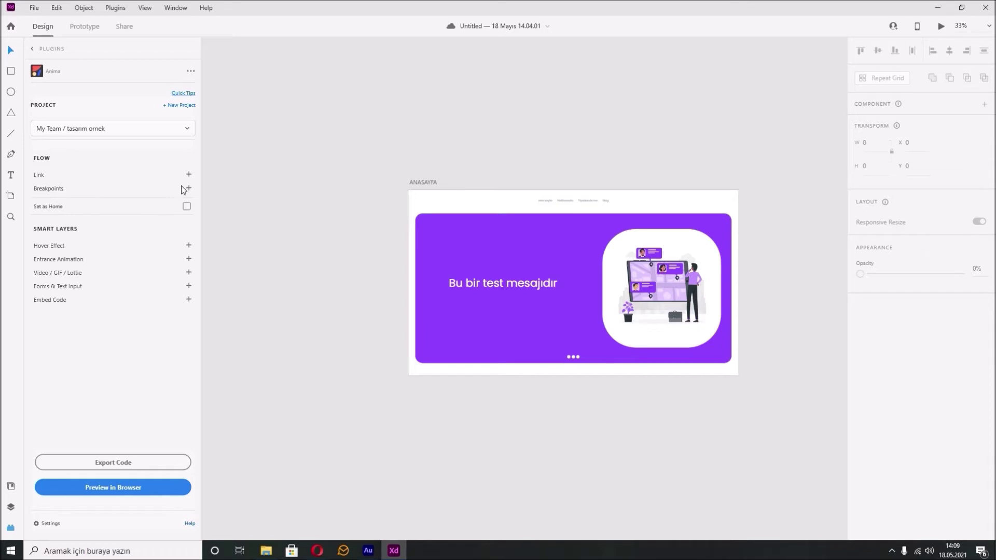
Add the Shrink hover effect to the headline "Bu bir test mesajıdır" with Anima.
left_click(491, 294)
left_click(189, 245)
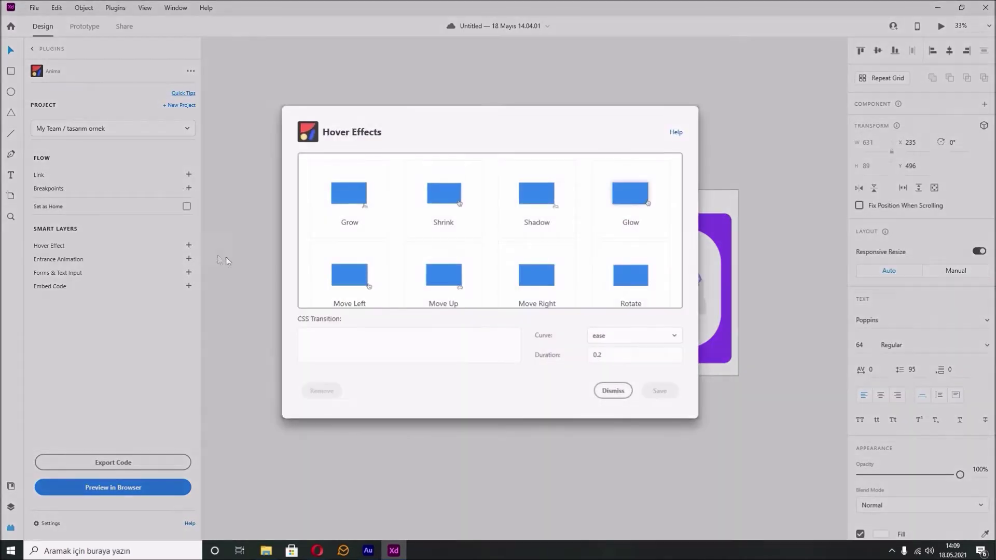
left_click(444, 200)
left_click(659, 391)
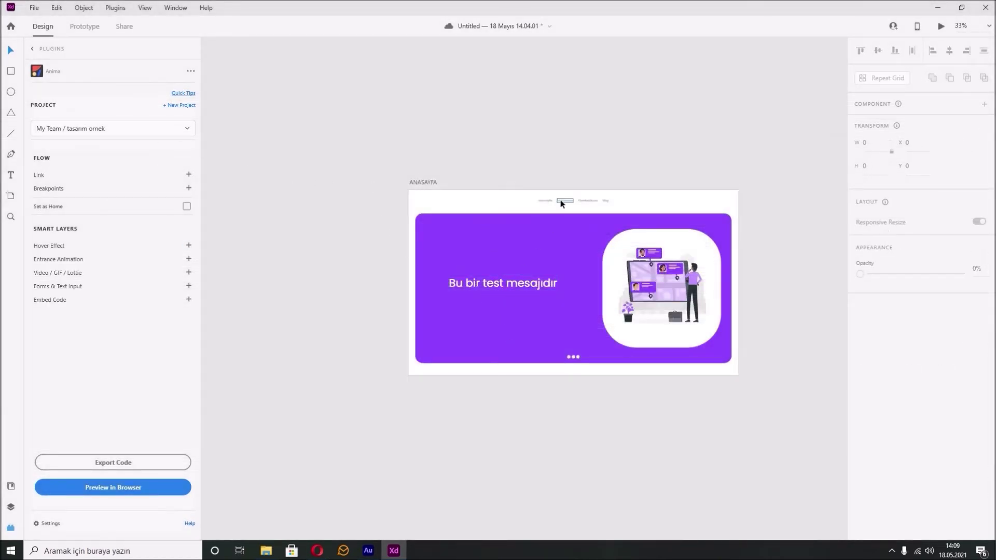
Select the Storyset illustration and review the entrance animations and hover effects Anima offers for it.
left_click(663, 283)
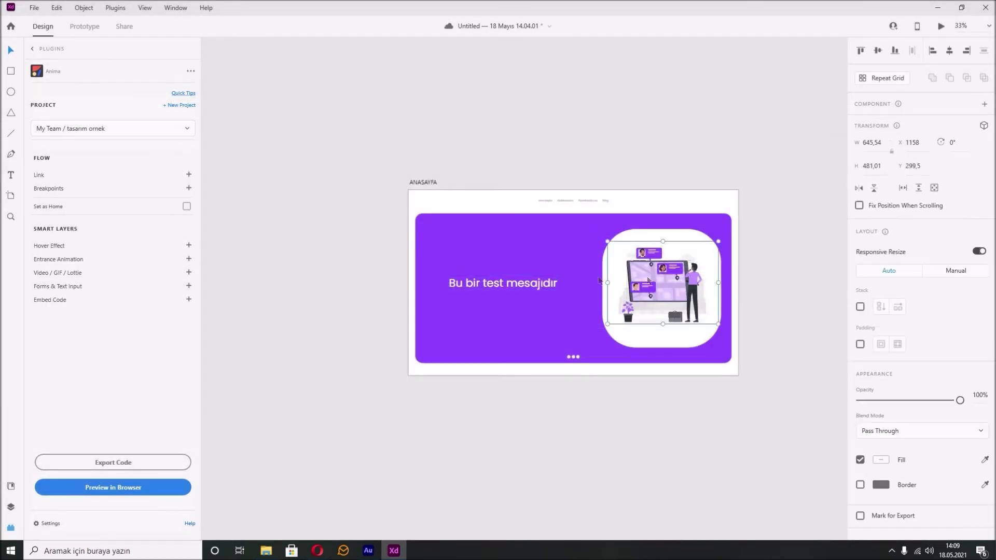
left_click(189, 258)
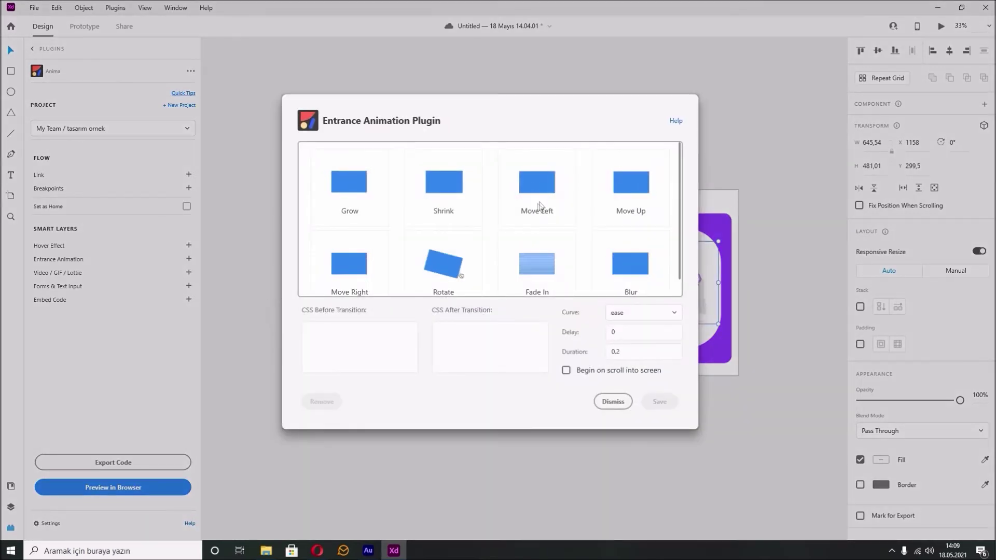
scroll(625, 254, "down", 1)
scroll(625, 254, "up", 1)
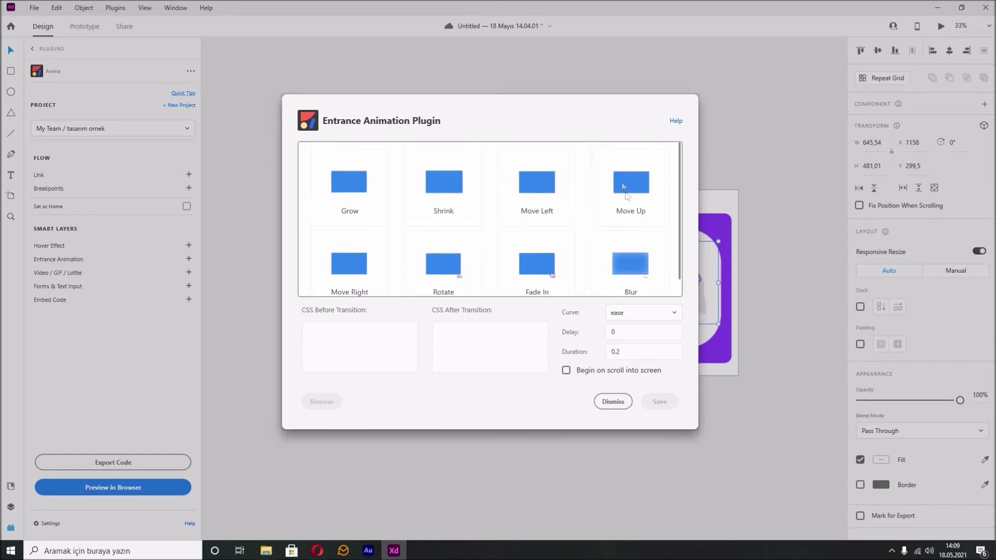
left_click(613, 402)
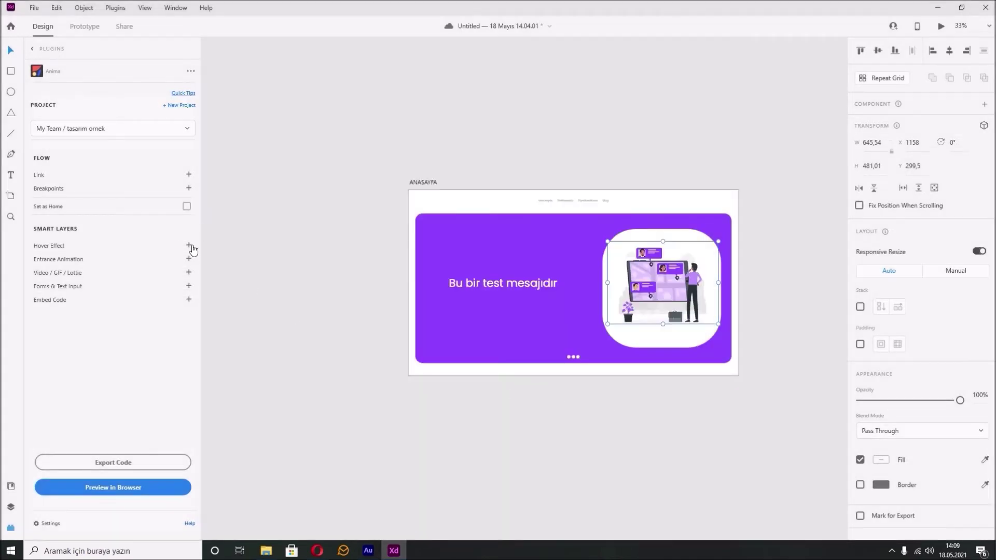
left_click(189, 246)
left_click(613, 392)
Add the Move Right entrance animation to the Storyset illustration.
left_click(188, 259)
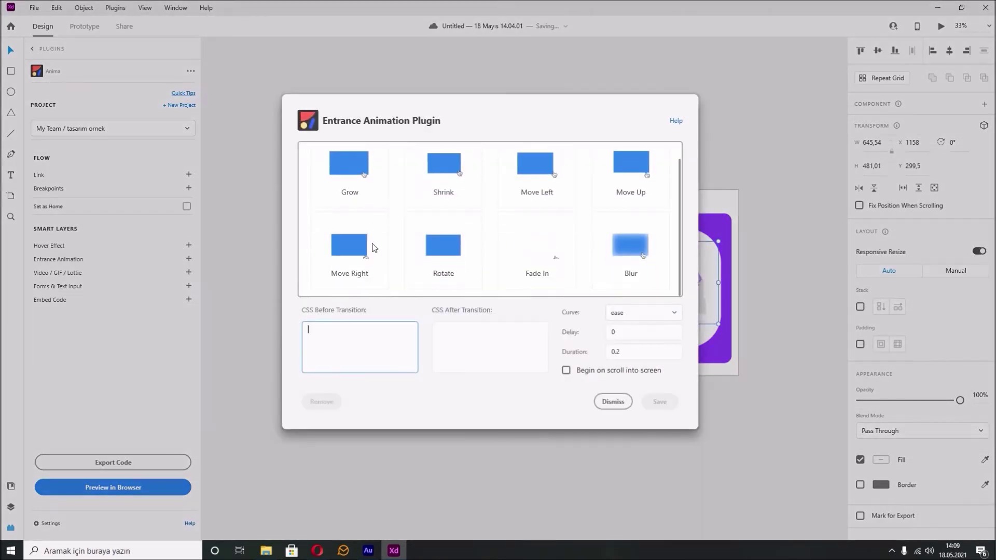
left_click(342, 250)
left_click(659, 402)
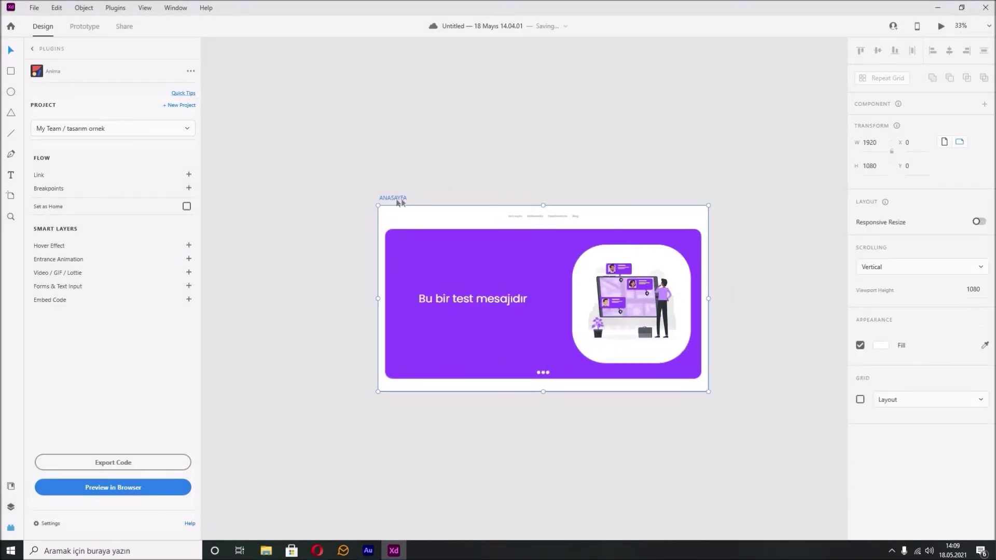
Export the ANASAYFA artboard's code with Anima and save the AnimaCode package to the desktop.
left_click(113, 462)
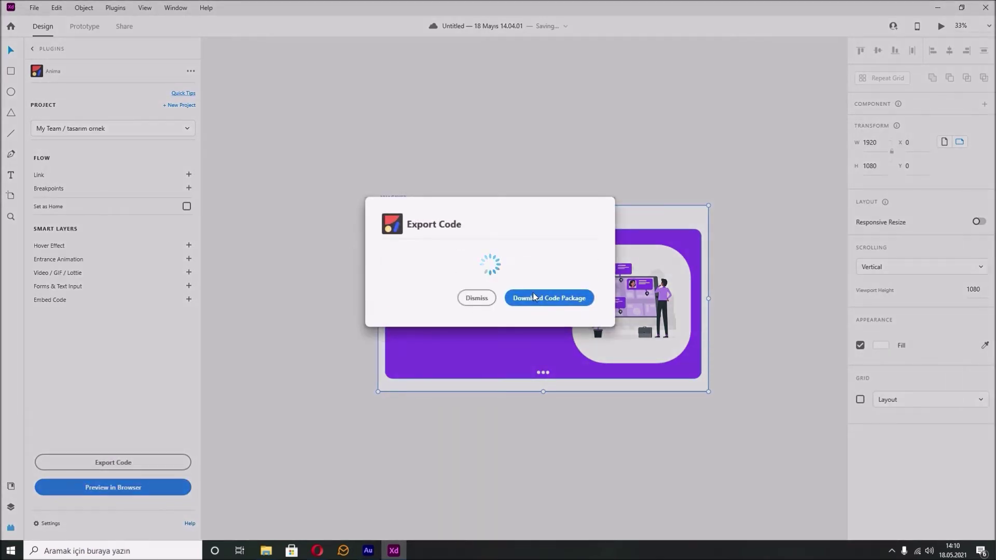
left_click(534, 297)
left_click(51, 142)
left_click(401, 262)
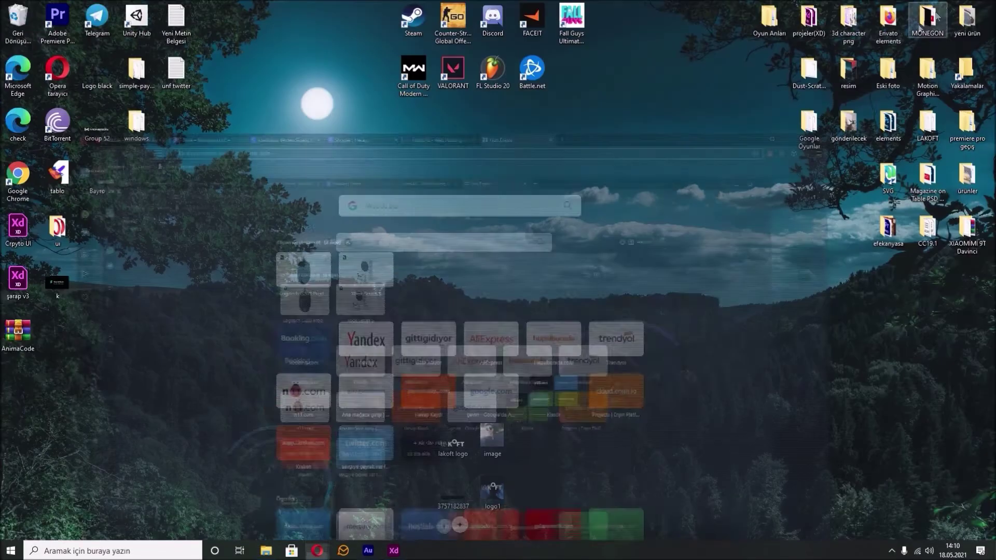
Create a new desktop folder named "ss" for the exported code.
right_click(365, 321)
mouse_move(421, 438)
left_click(561, 305)
left_click(441, 288)
left_click_drag(375, 333, 134, 337)
Open the AnimaCode archive, extract all its files and folders into the "ss" folder, and close the archive.
double_click(31, 329)
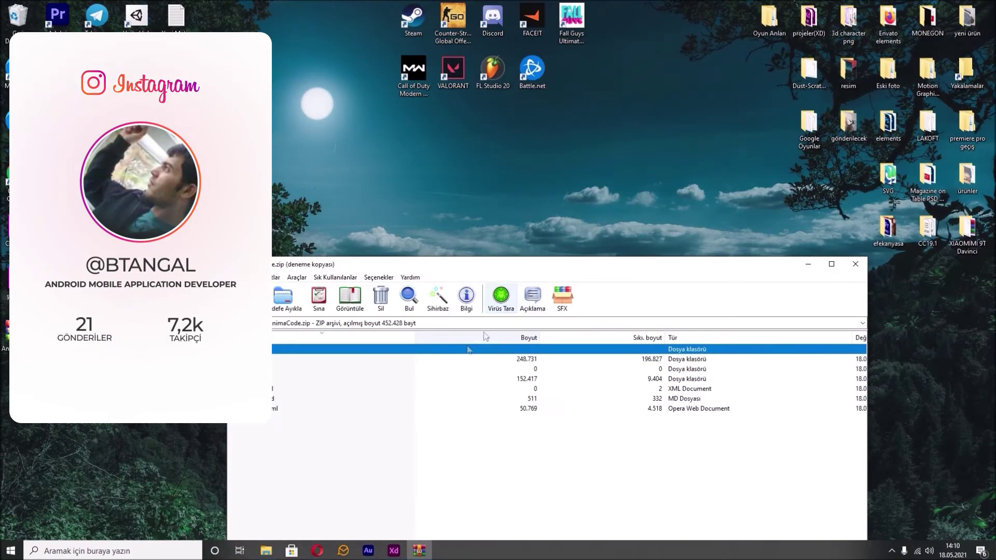
mouse_move(256, 365)
left_mouse_down()
mouse_move(288, 433)
mouse_move(264, 406)
mouse_move(251, 357)
left_mouse_up()
left_click(627, 398)
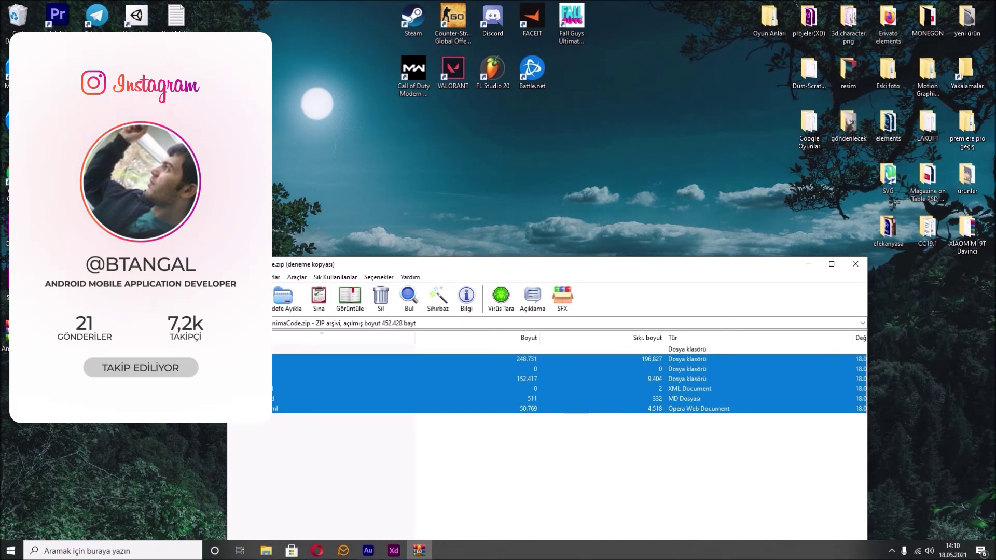
left_click(855, 264)
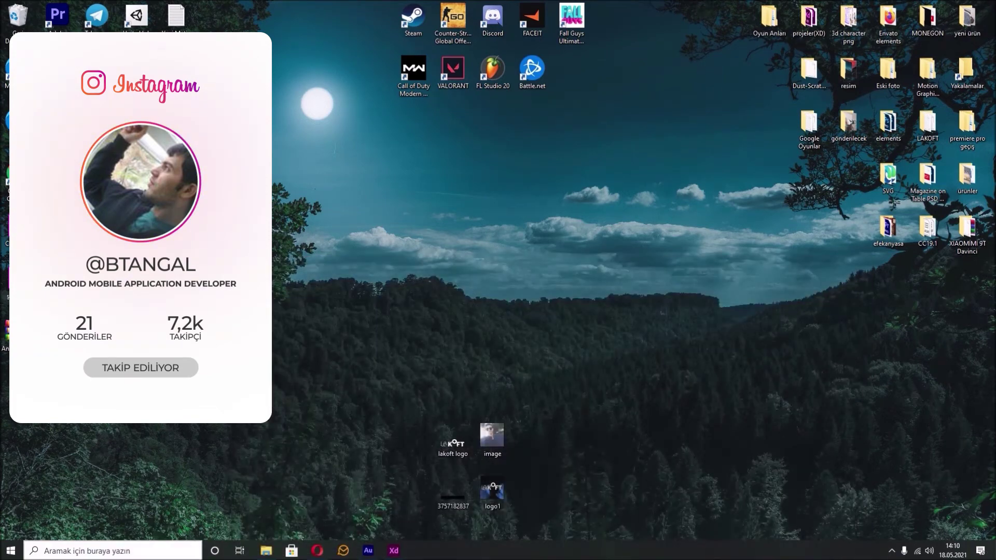
Open anasayfa.html from the "ss" folder in Google Chrome and reload it to check the headline and entrance animation.
double_click(98, 197)
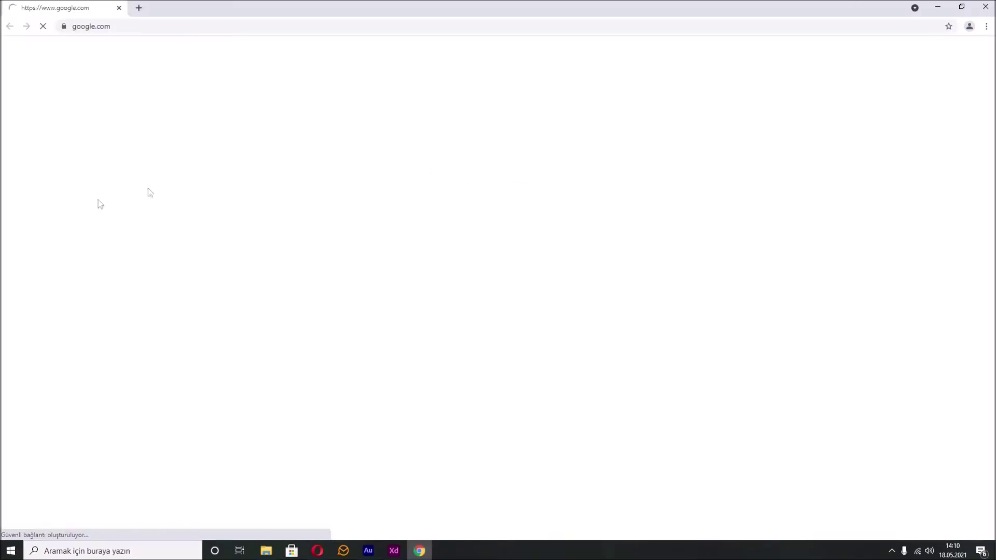
left_click(960, 8)
left_click(144, 336)
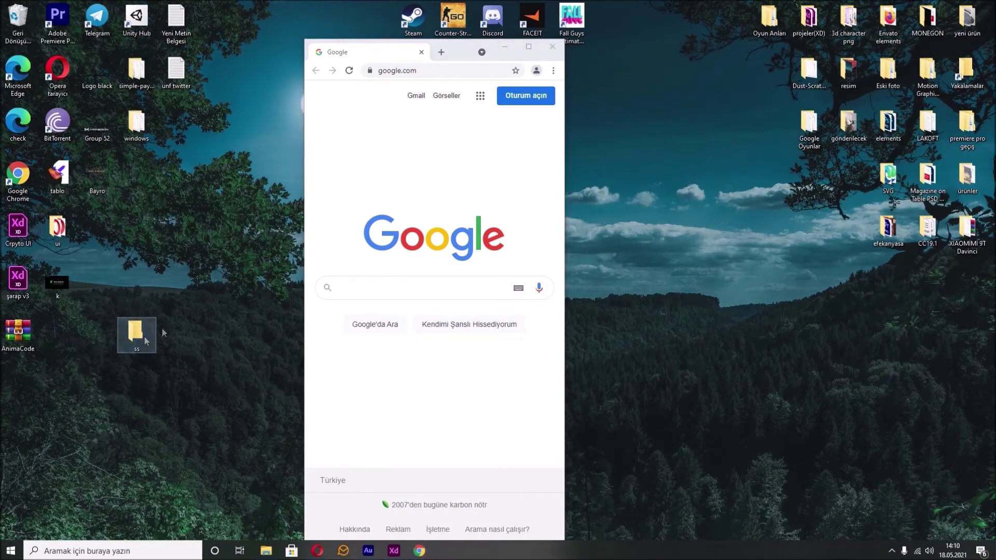
double_click(144, 340)
left_click_drag(458, 267, 451, 52)
left_click(529, 47)
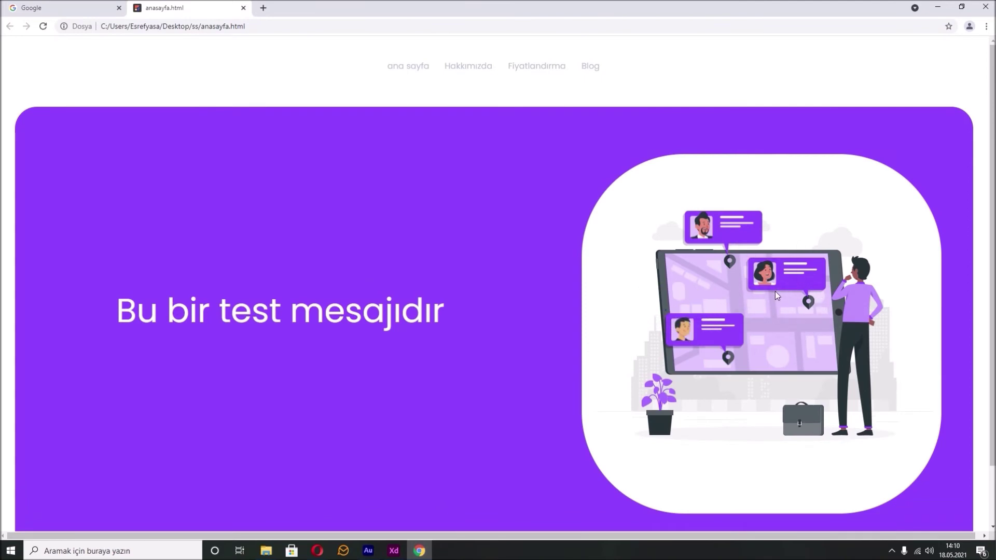
left_click_drag(118, 310, 431, 306)
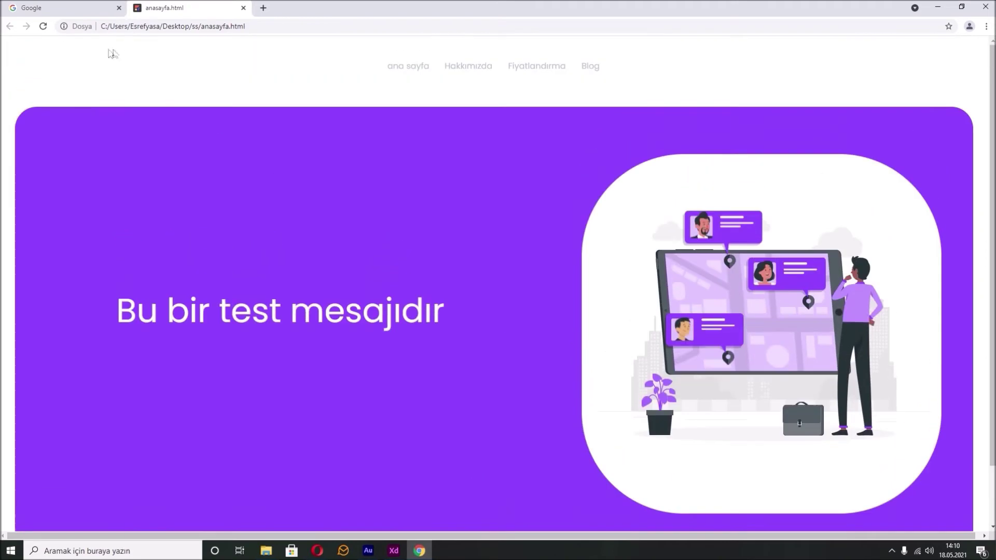
left_click(43, 26)
Switch to Adobe XD and set the duration of the Storyset illustration's entrance animation to 0.2 in Anima.
left_click(394, 550)
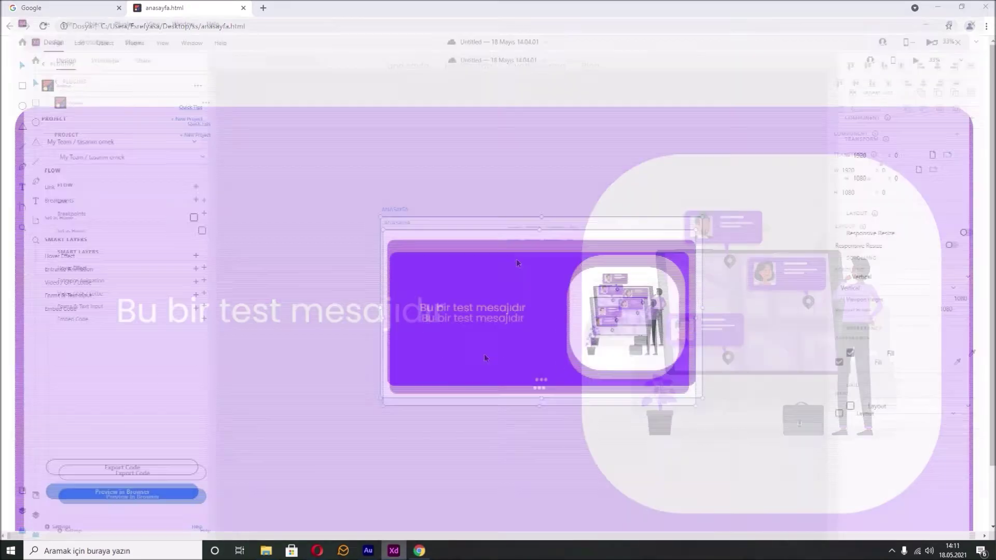
left_click(638, 276)
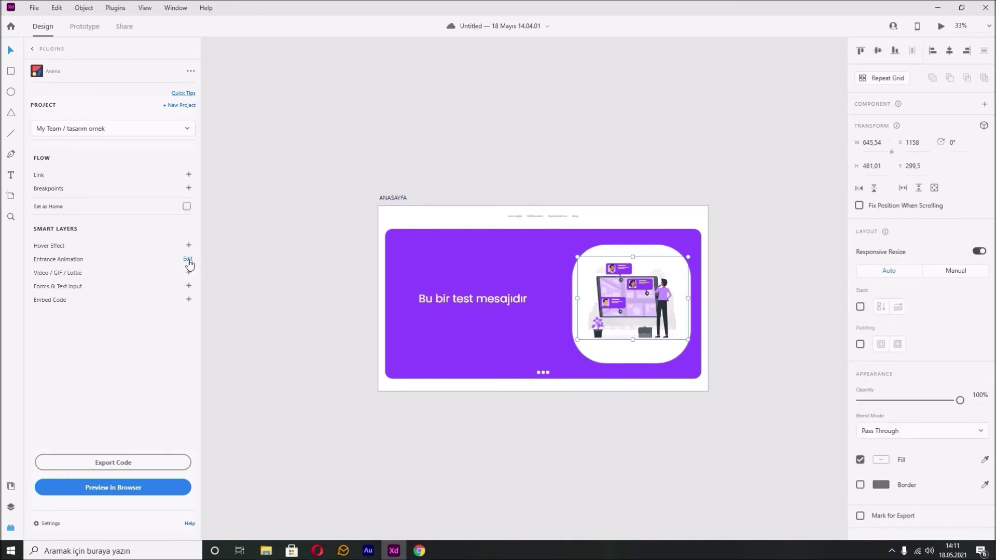
left_click(188, 259)
double_click(638, 352)
type("0.2")
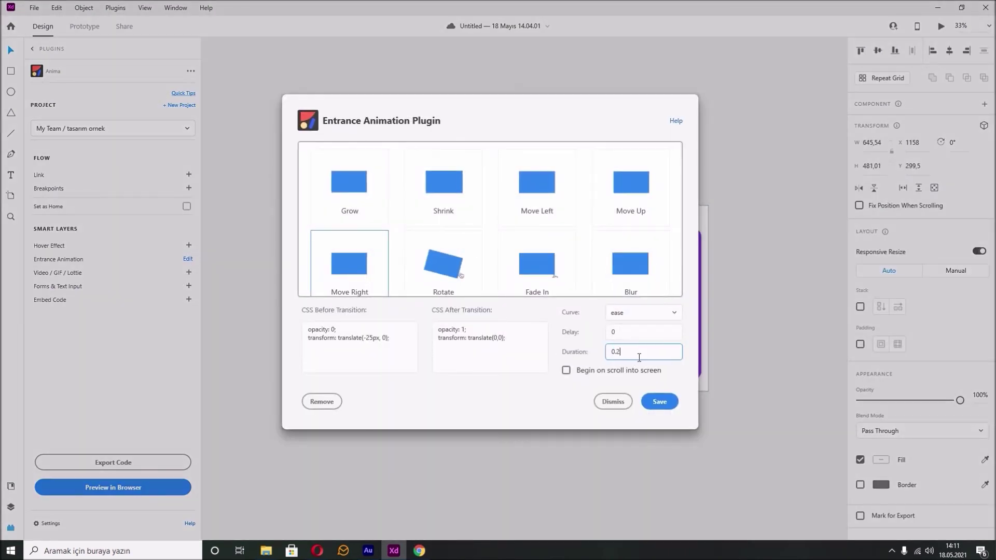
left_click(659, 401)
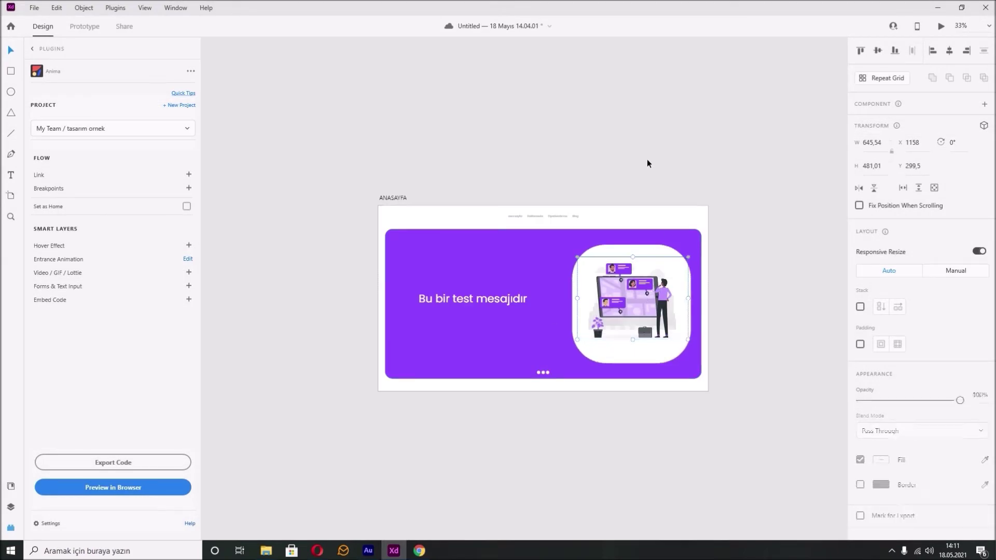
left_click(277, 369)
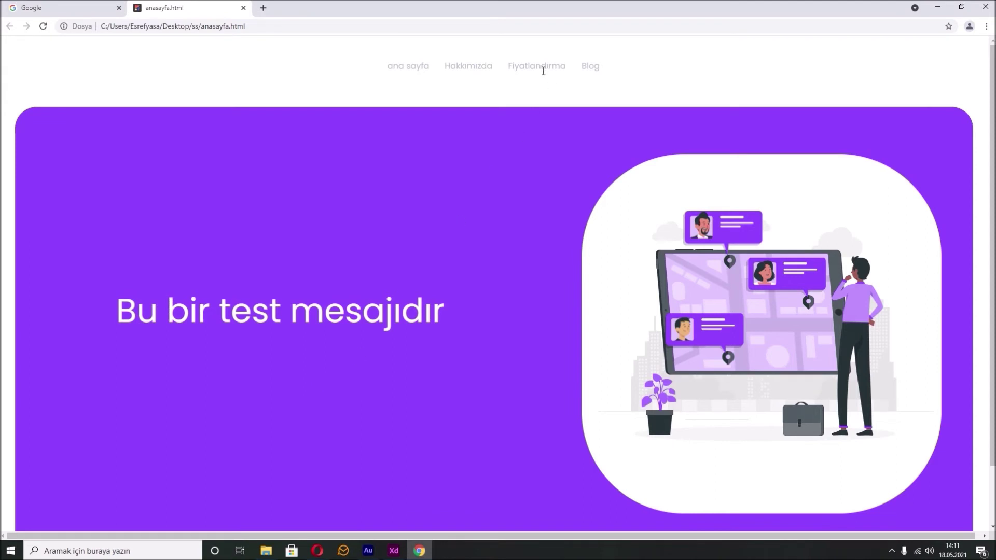
Examine the exported page in Chrome from menu to slider dots, testing the selectable menu text and the headline's hover effect.
left_click_drag(514, 70, 562, 71)
left_click(568, 113)
scroll(555, 251, "down", 1)
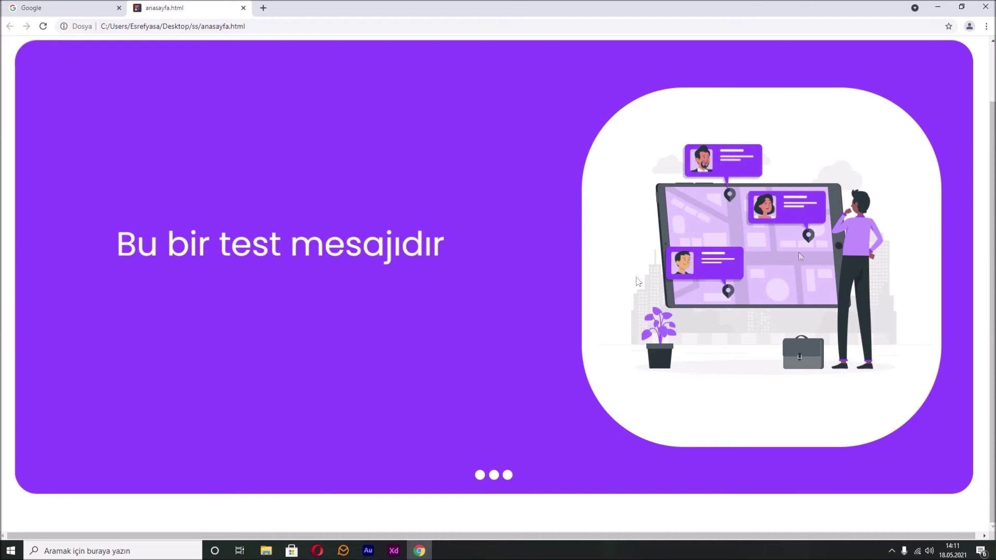
scroll(638, 281, "up", 1)
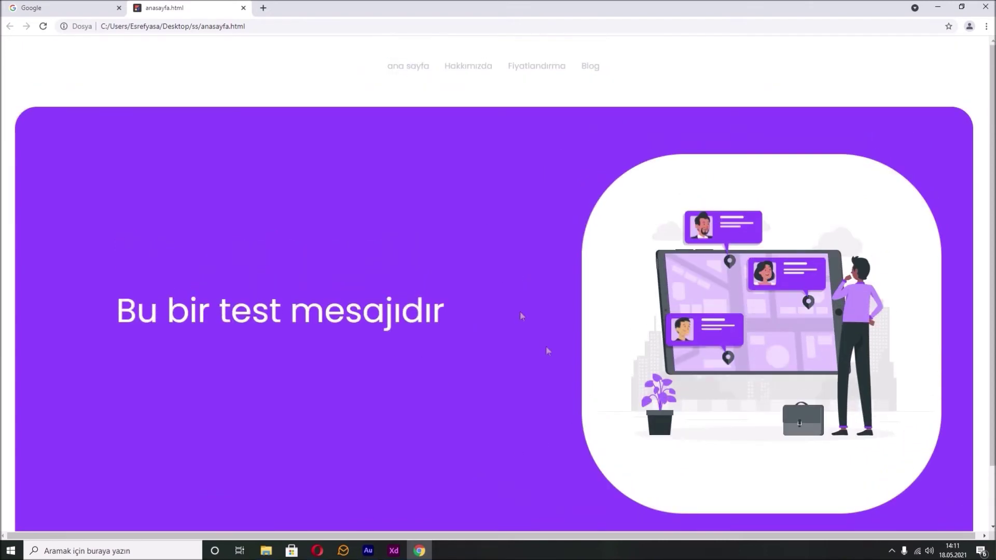
scroll(547, 351, "down", 1)
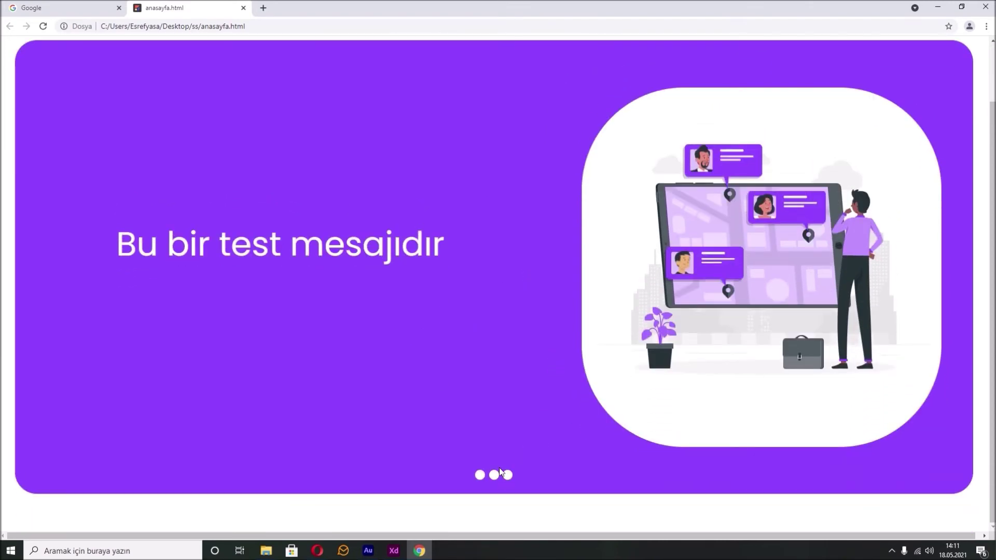
scroll(499, 470, "up", 1)
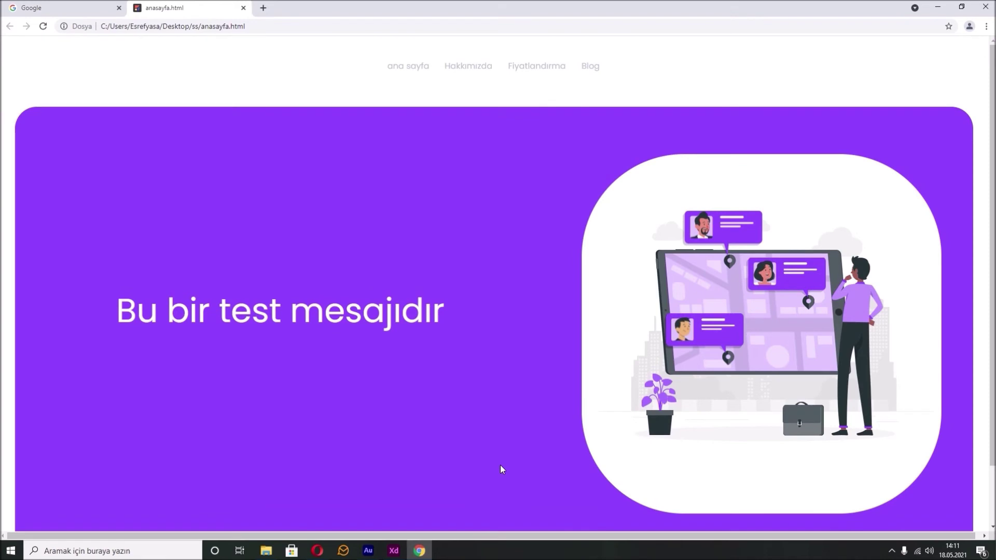
scroll(495, 479, "down", 1)
scroll(550, 481, "up", 1)
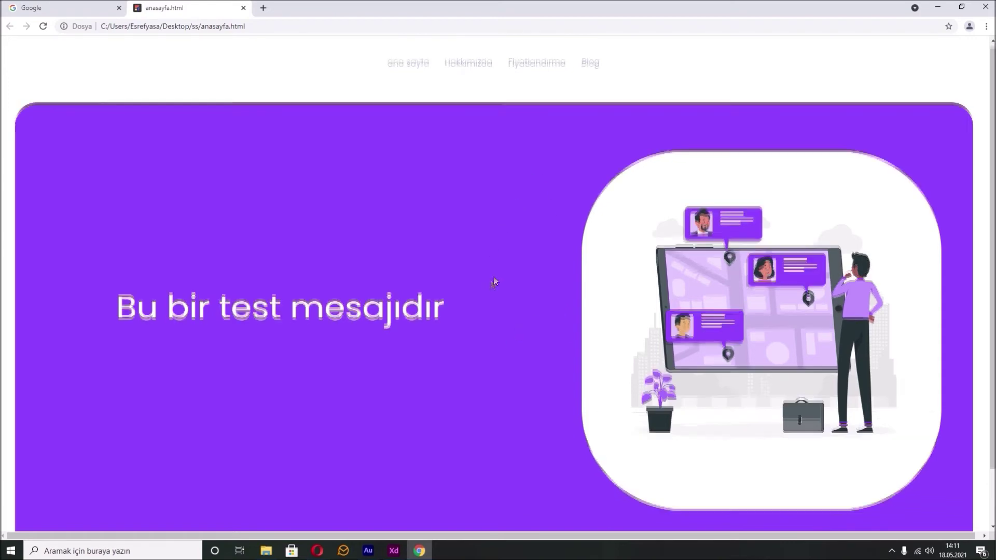
scroll(493, 282, "down", 1)
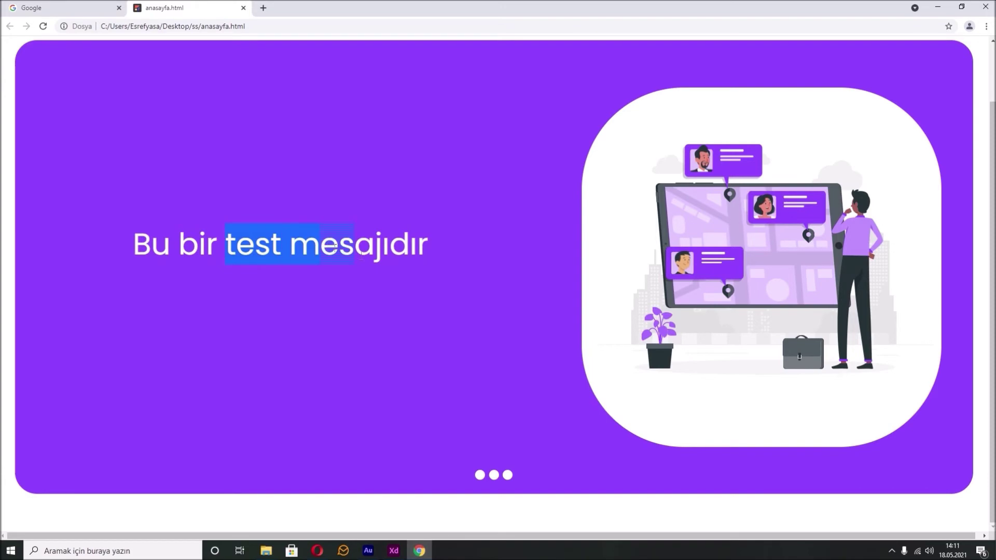
scroll(456, 259, "up", 1)
scroll(495, 310, "down", 1)
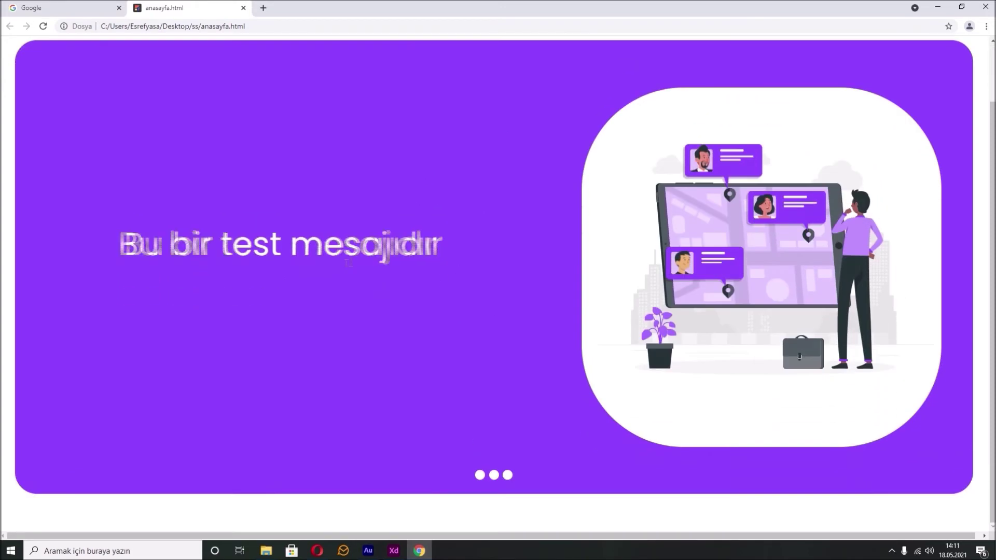
Check how the exported page in Chrome responds to a narrower window, restore the full size, and return to Adobe XD.
key("alt+Tab")
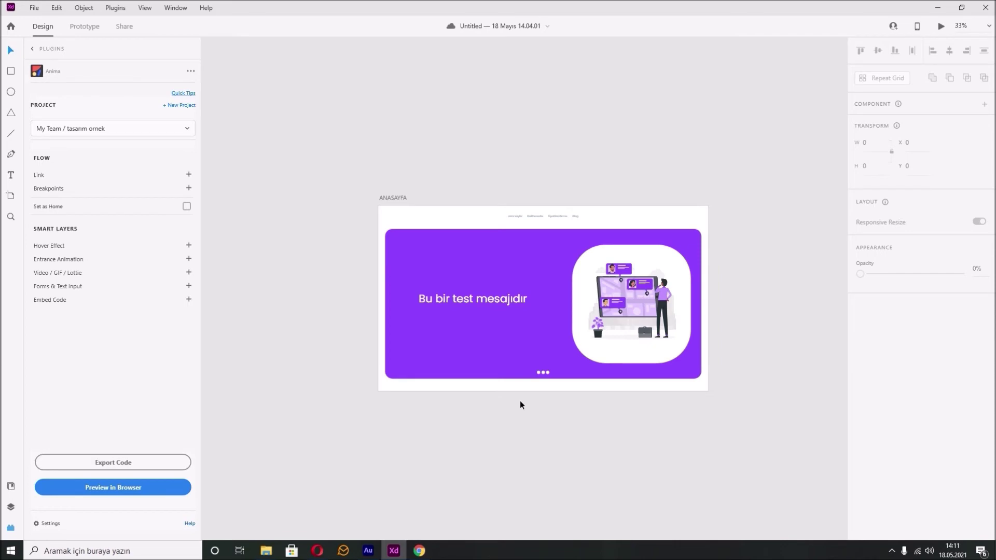
left_click(419, 550)
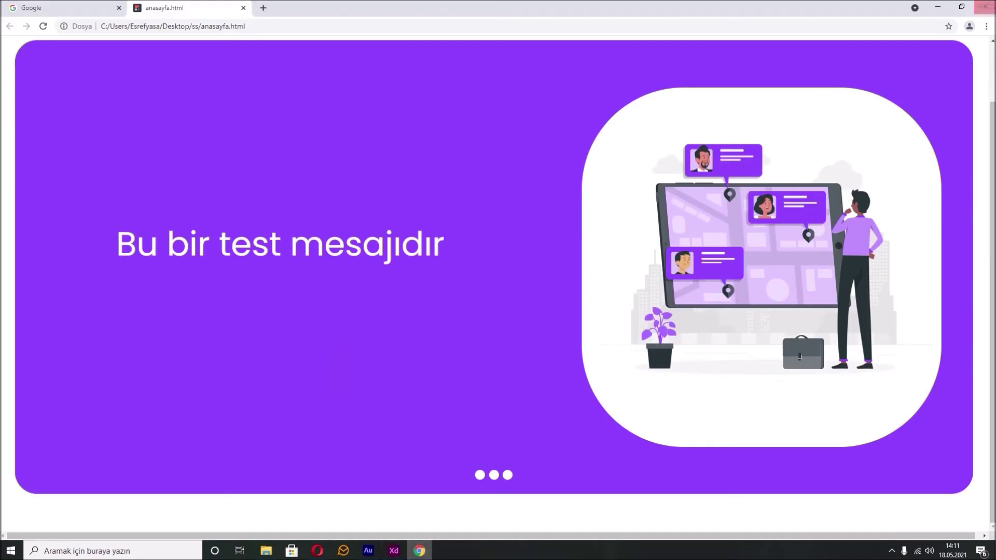
left_click(960, 7)
left_click_drag(564, 219, 739, 214)
left_click(717, 47)
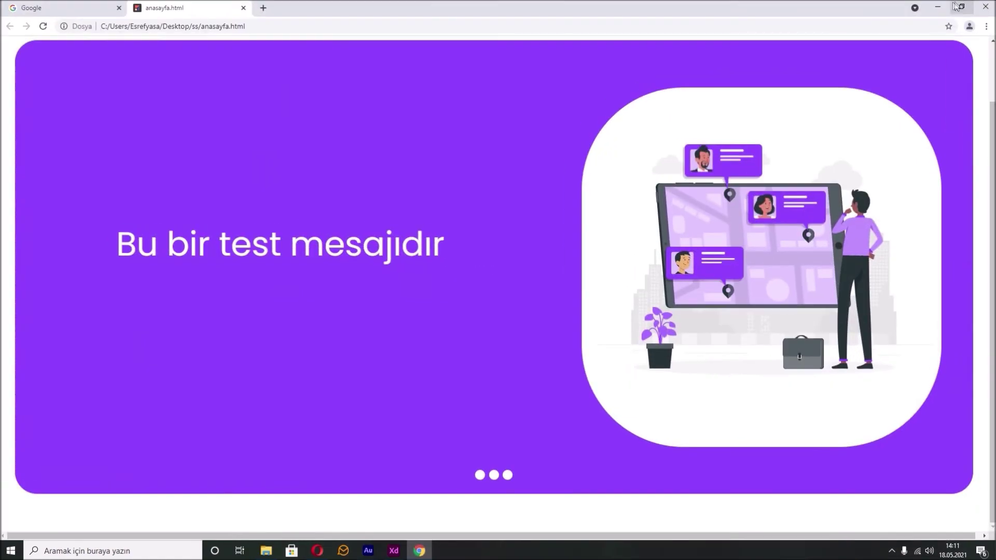
left_click(937, 7)
left_click_drag(592, 192, 526, 168)
left_click_drag(325, 172, 527, 185)
left_click(674, 161)
double_click(526, 183)
left_click(529, 183)
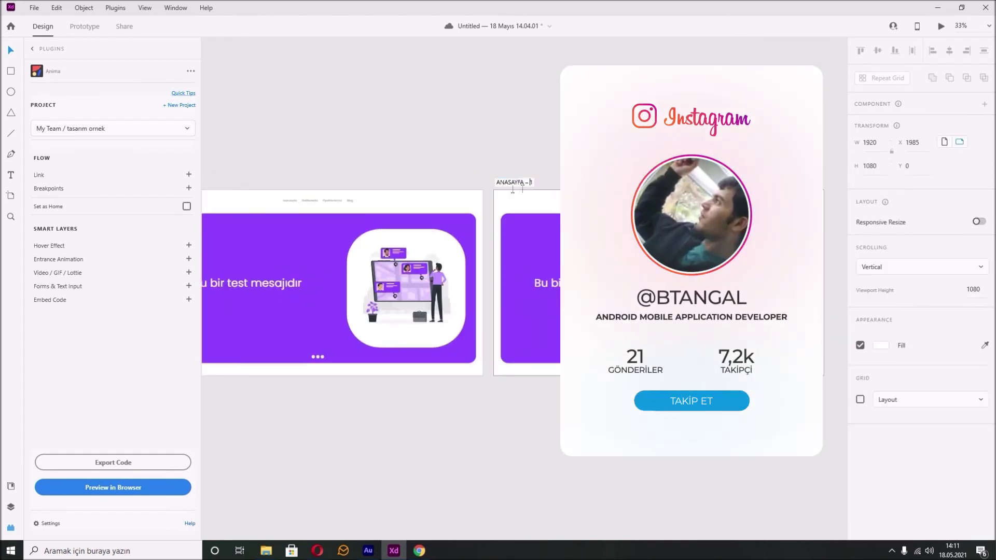
left_click(506, 182)
key("Delete")
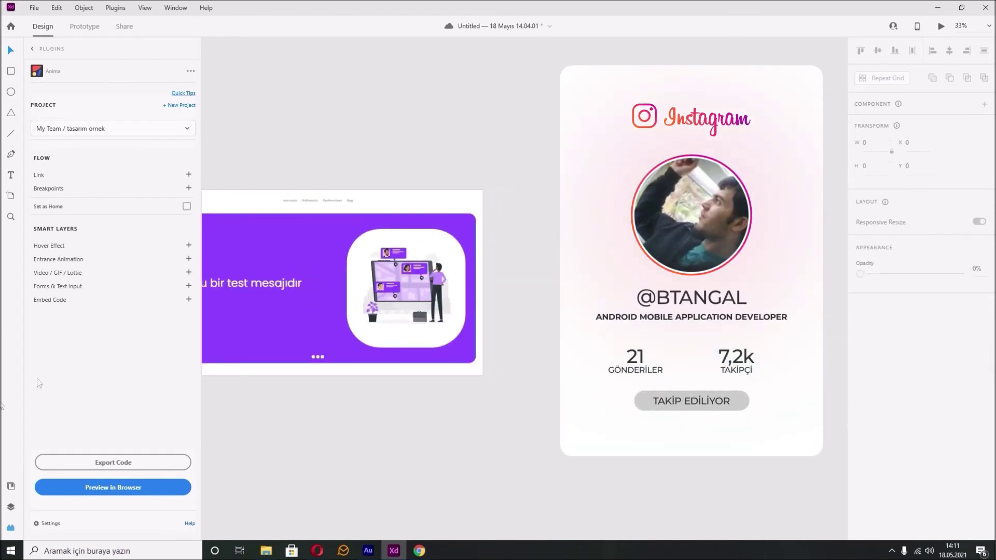
Add a Samsung Galaxy S10 artboard beside the ANASAYFA artboard and extend it downward to roughly double its height.
key("a")
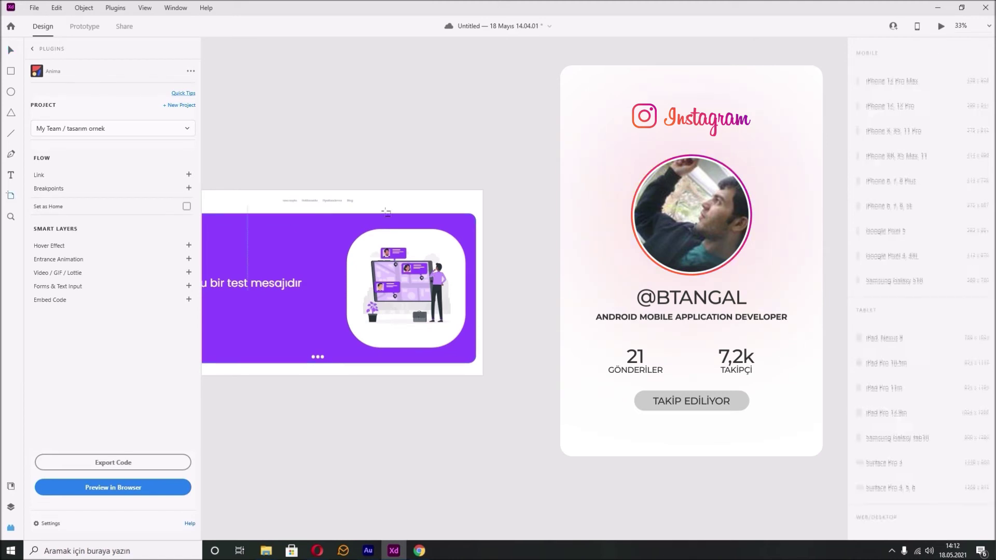
left_click(894, 281)
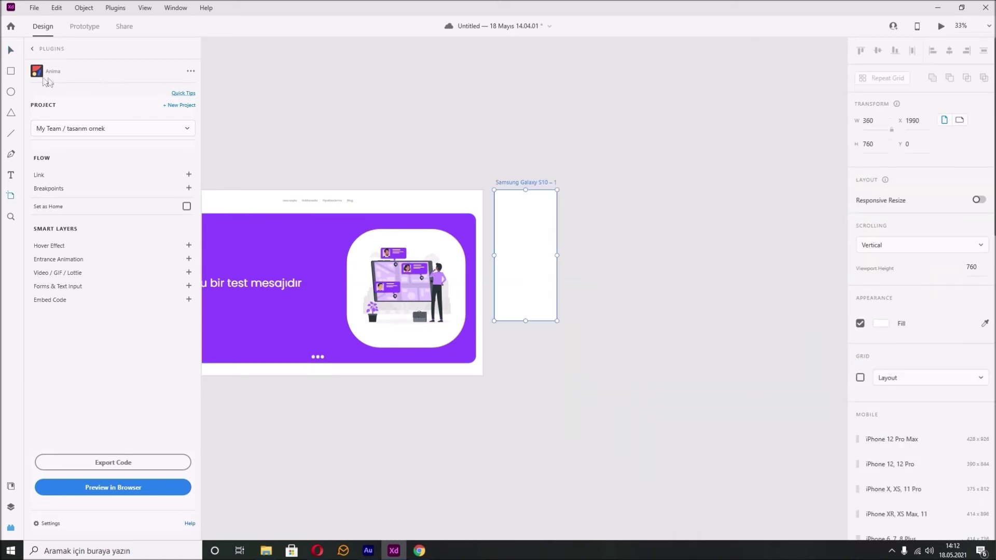
key("v")
left_click_drag(525, 321, 528, 473)
Duplicate the ANASAYFA hero slider with its headline, illustration and dots onto the empty canvas beyond the mobile artboard.
left_click_drag(443, 291, 658, 272)
left_click_drag(580, 375, 482, 371)
left_click_drag(563, 354, 262, 205)
left_click_drag(456, 282, 867, 275, "alt")
Resize the copied purple rectangle to about 311 × 872 and place it inside the Samsung Galaxy S10 artboard.
left_click_drag(758, 404, 605, 391)
left_click(604, 390)
left_click_drag(635, 298, 490, 378)
left_click_drag(718, 334, 520, 249)
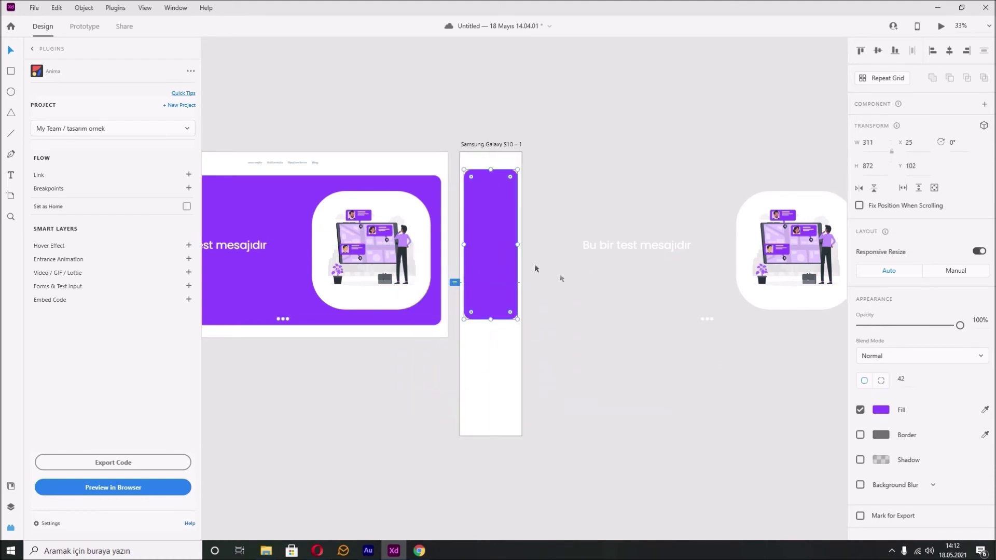
Shrink the copied illustration with its white background shape and centre it in the upper part of the mobile purple rectangle.
left_click(567, 282)
left_click(781, 248)
left_click_drag(781, 248, 493, 206)
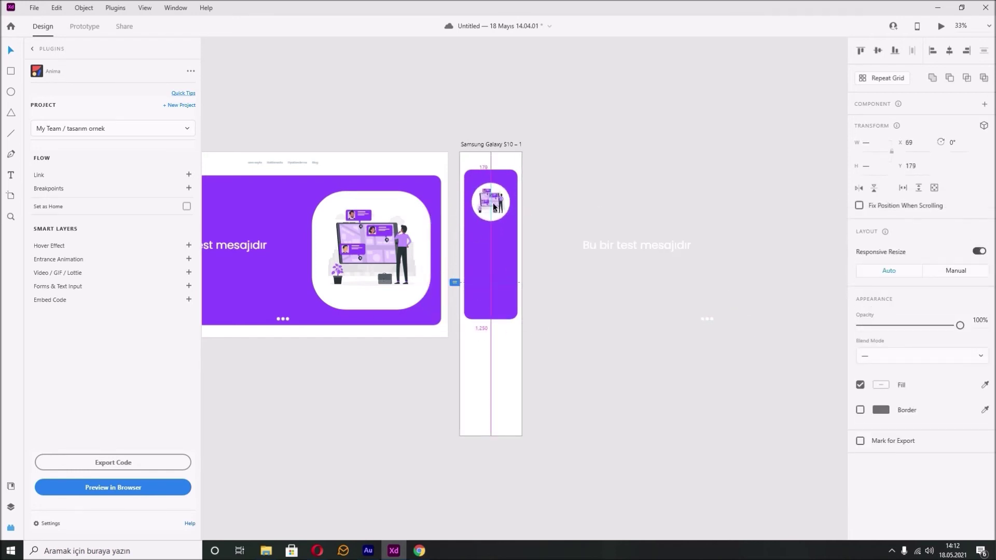
Scale down the copied headline and centre it below the mobile illustration, with the three slider dots underneath it.
left_click(629, 245)
left_click_drag(643, 246, 502, 239)
left_click(707, 318)
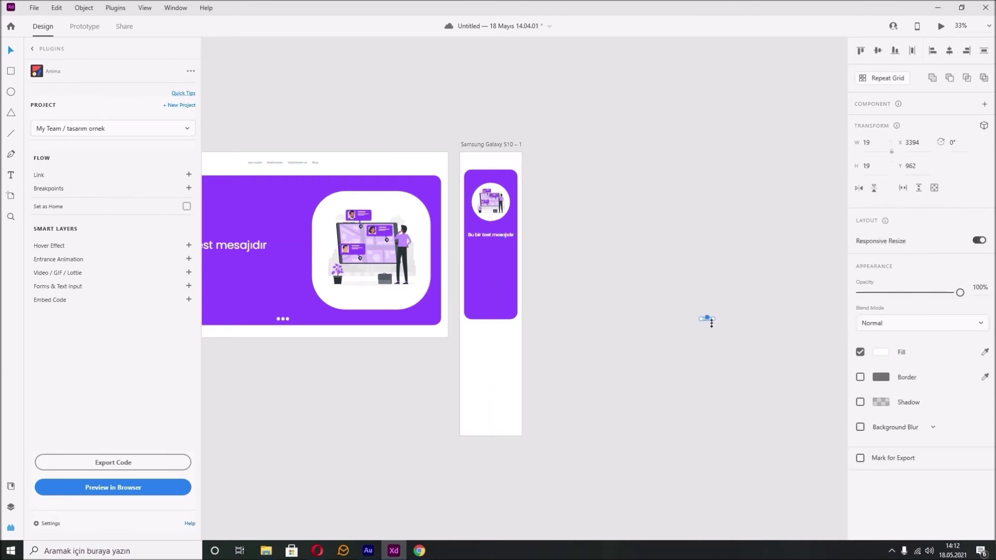
left_click_drag(710, 317, 494, 247)
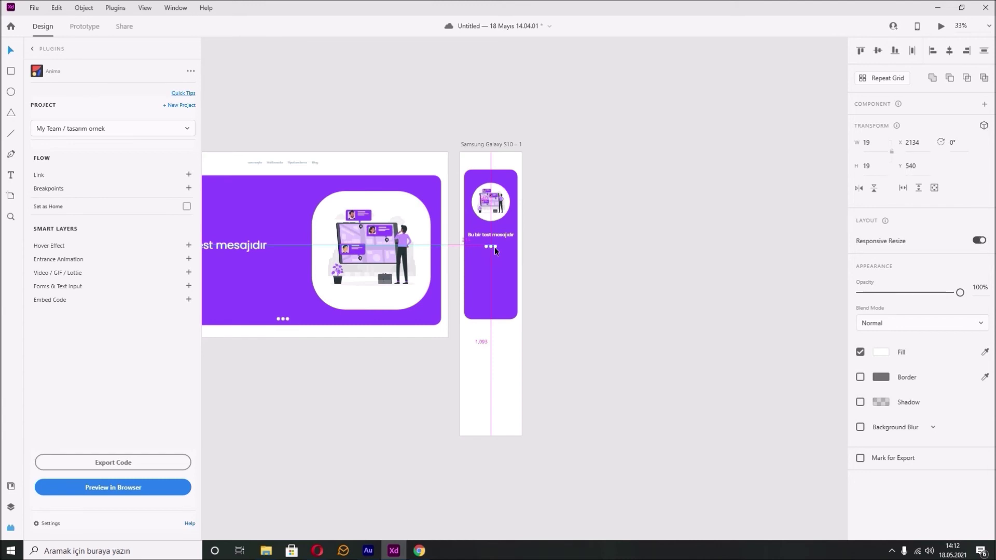
Shorten the mobile purple rectangle to about 519 high so it ends just below the slider dots.
left_click(496, 299)
left_click_drag(495, 324, 497, 258)
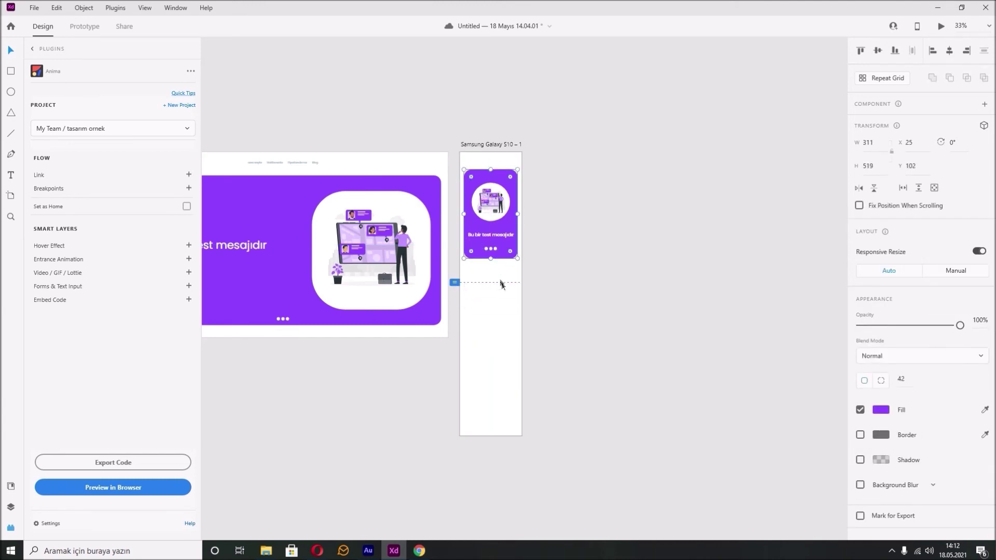
left_click(502, 283)
Connect the ANASAYFA and Samsung Galaxy S10 – 1 artboards by breakpoints in Anima.
left_click(487, 145)
left_click(338, 112)
left_click_drag(306, 164, 418, 201)
left_click(247, 180)
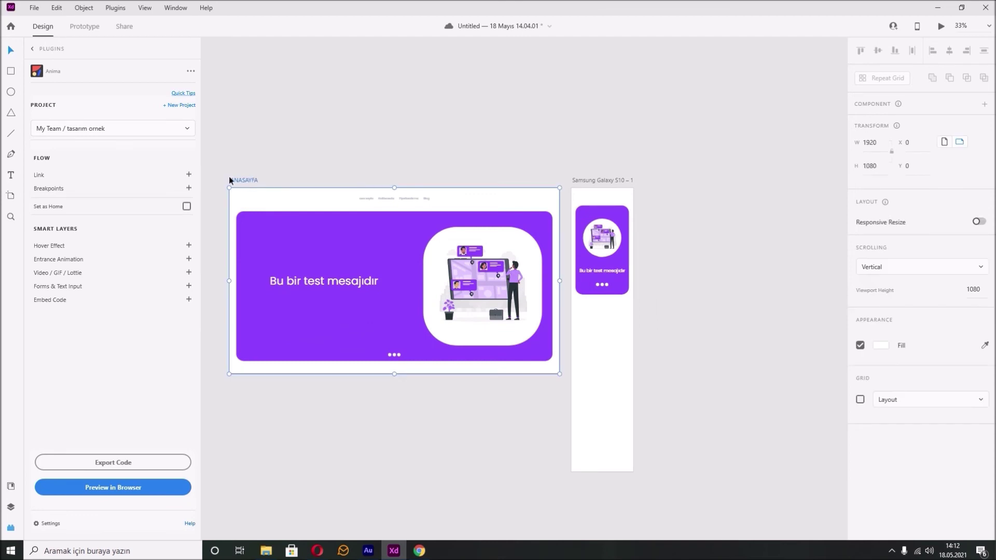
left_click(189, 189)
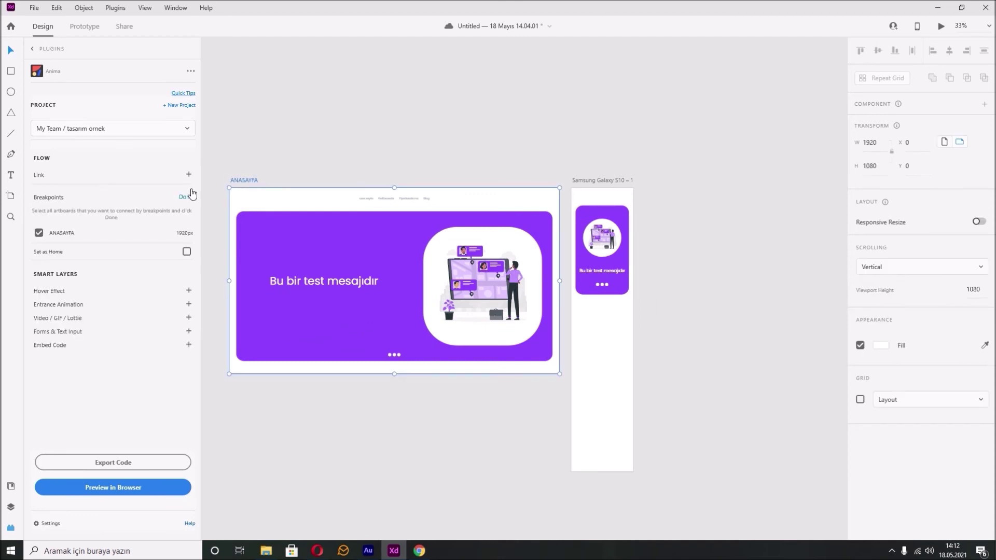
left_click(607, 181, "shift")
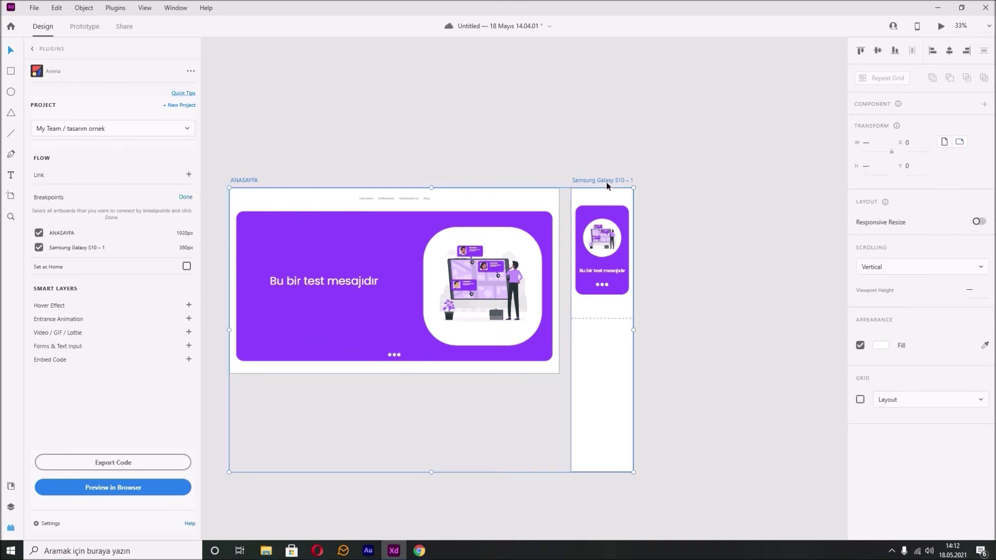
left_click(186, 197)
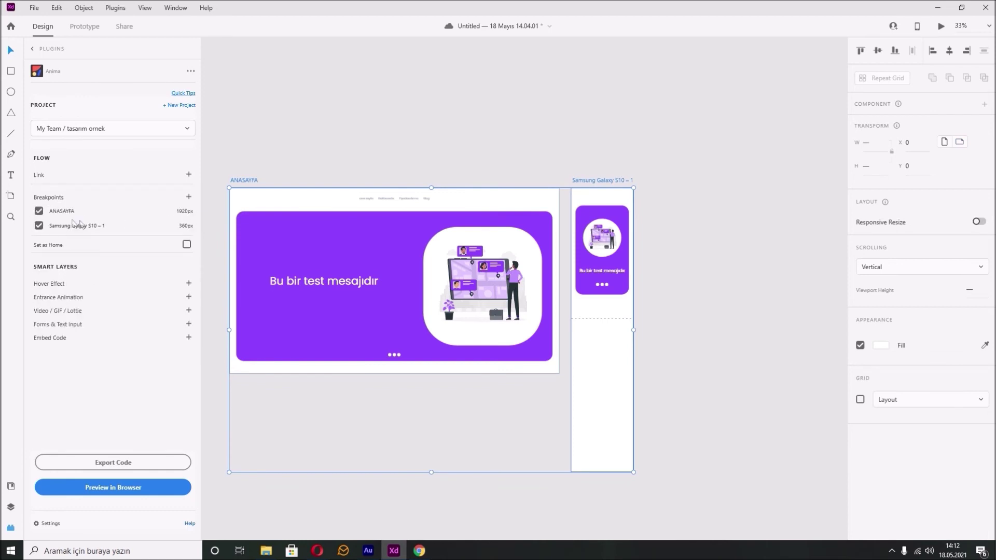
Generate an Anima browser preview of the two connected artboards, then clear the artboard selection.
left_click(117, 486)
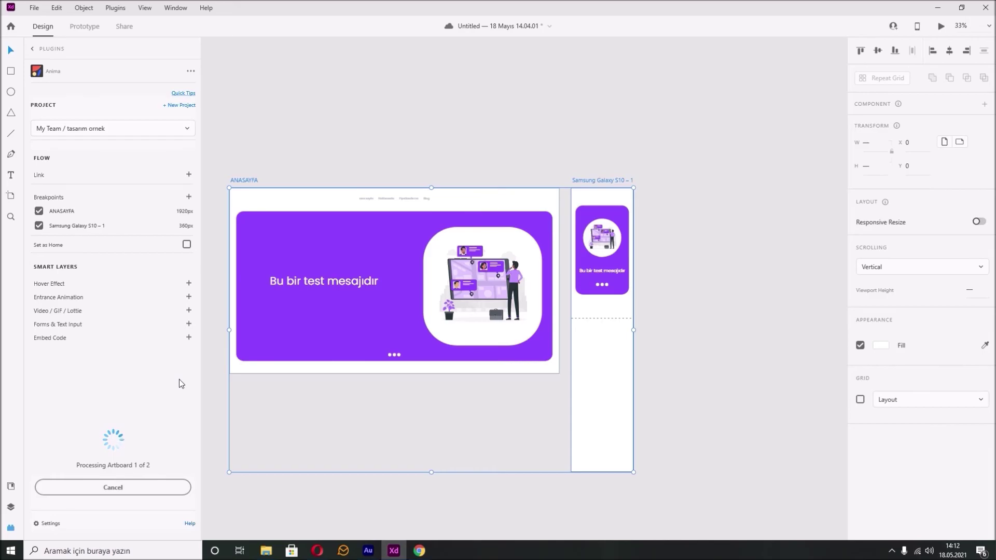
left_click(367, 550)
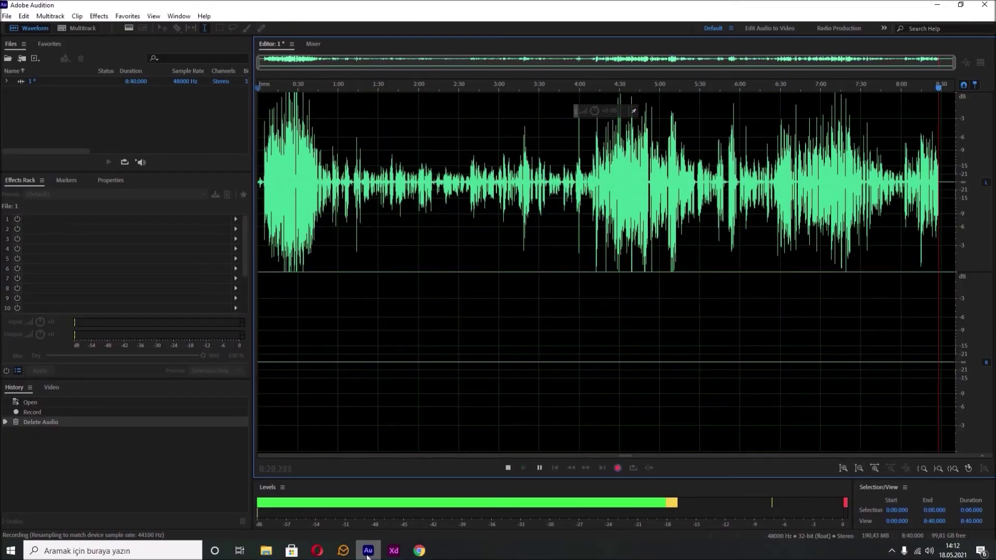
left_click(394, 551)
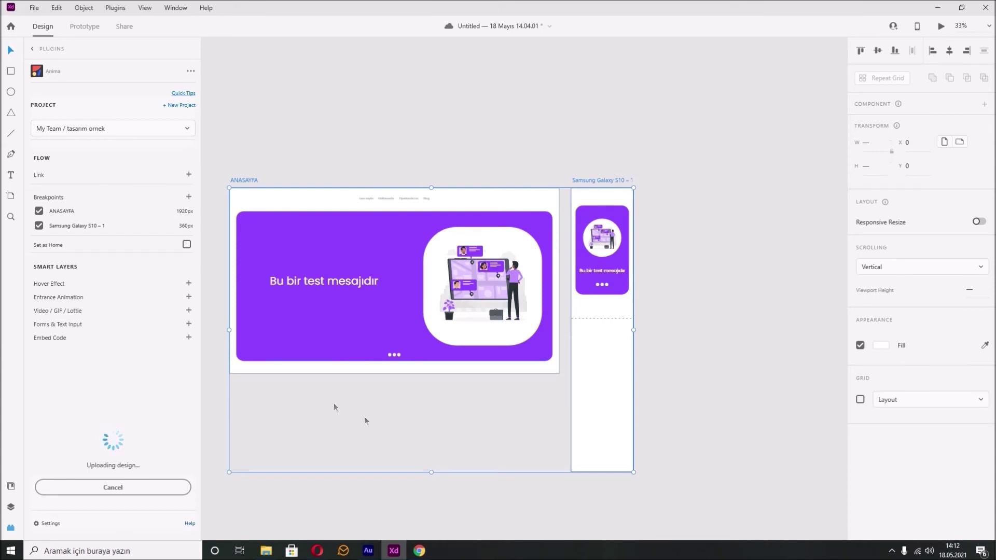
left_click(678, 164)
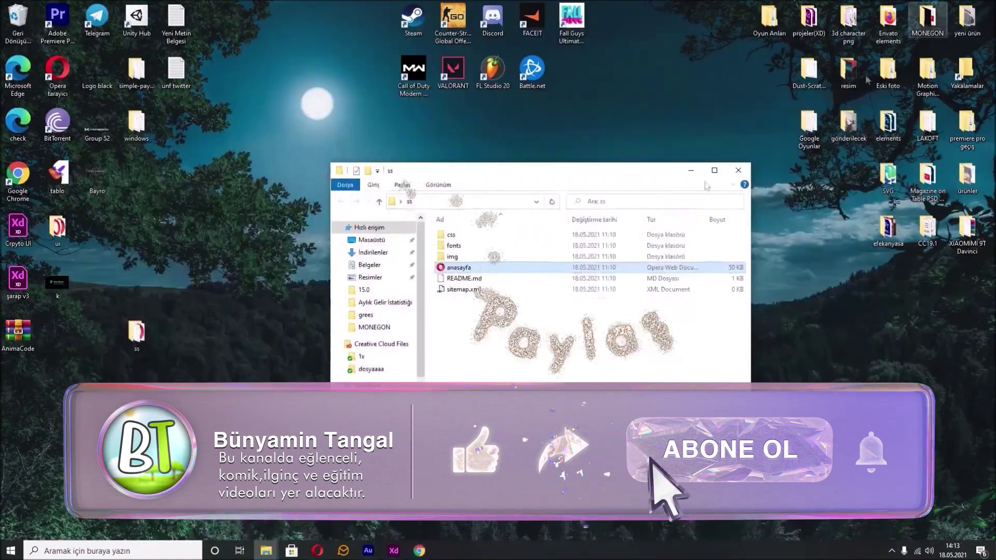
Empty the ss folder of its old export files and save the new code package as AnimaCode on the desktop, overwriting the existing archive.
key("ctrl+a")
key("Delete")
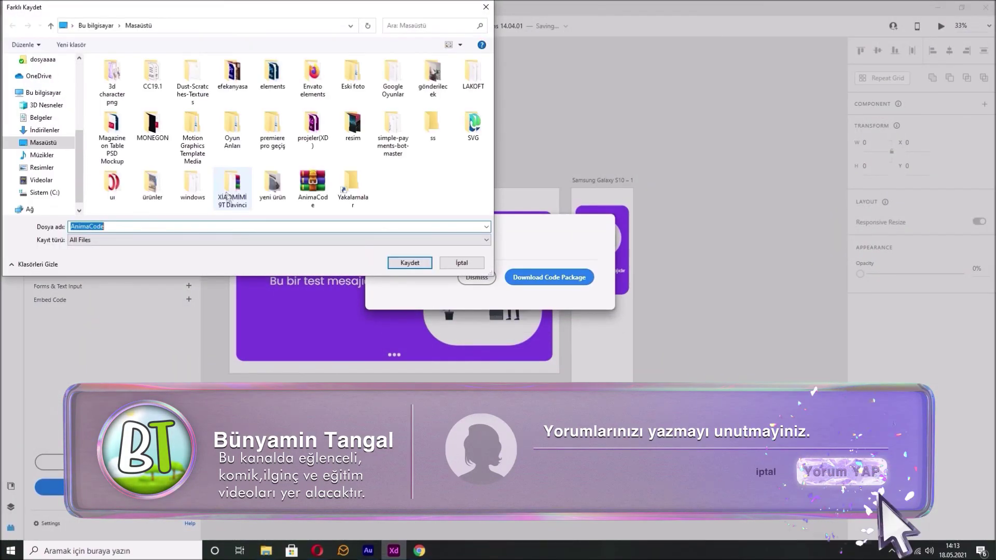
left_click(394, 263)
left_click(508, 273)
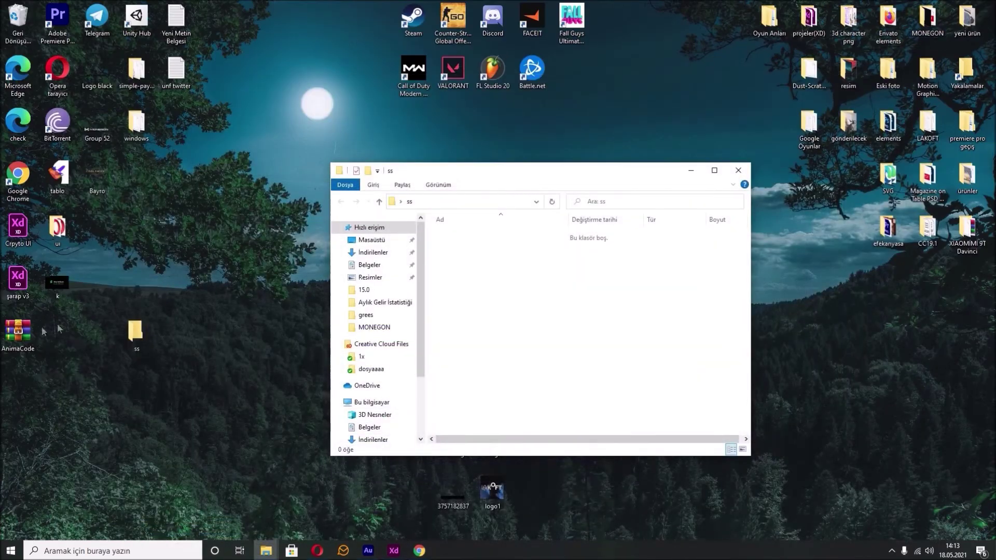
Extract all contents of the AnimaCode archive into the ss folder on the desktop and close the archive.
double_click(20, 332)
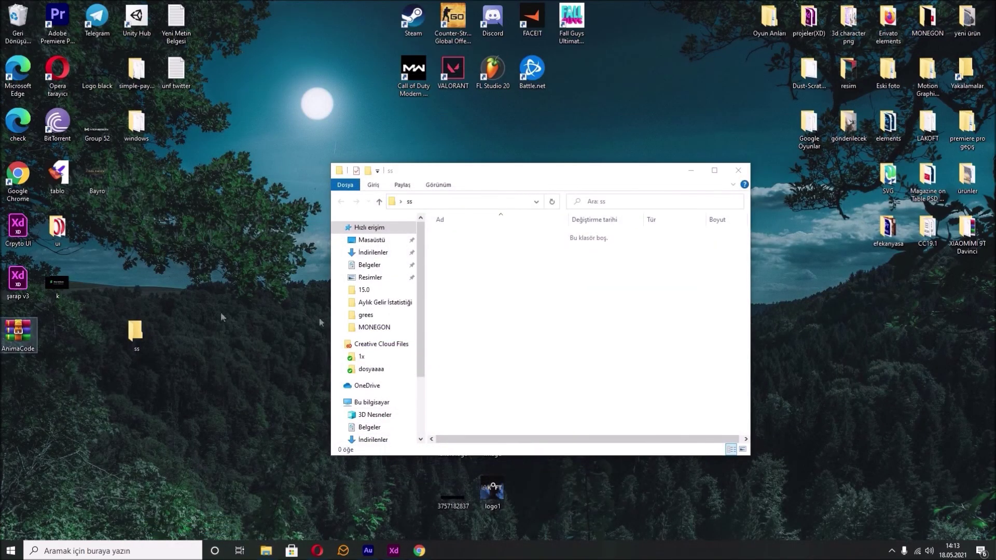
left_click_drag(285, 462, 137, 336)
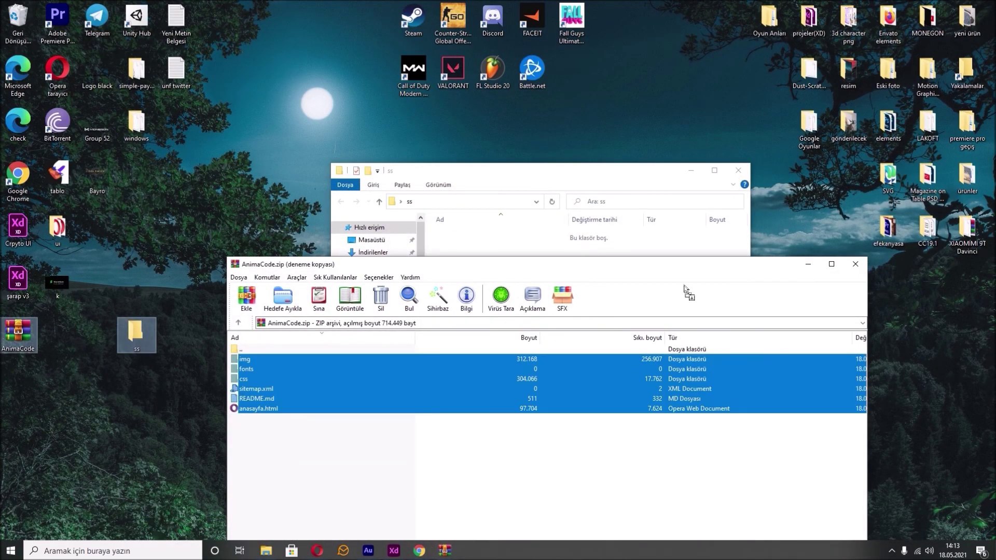
left_click(855, 264)
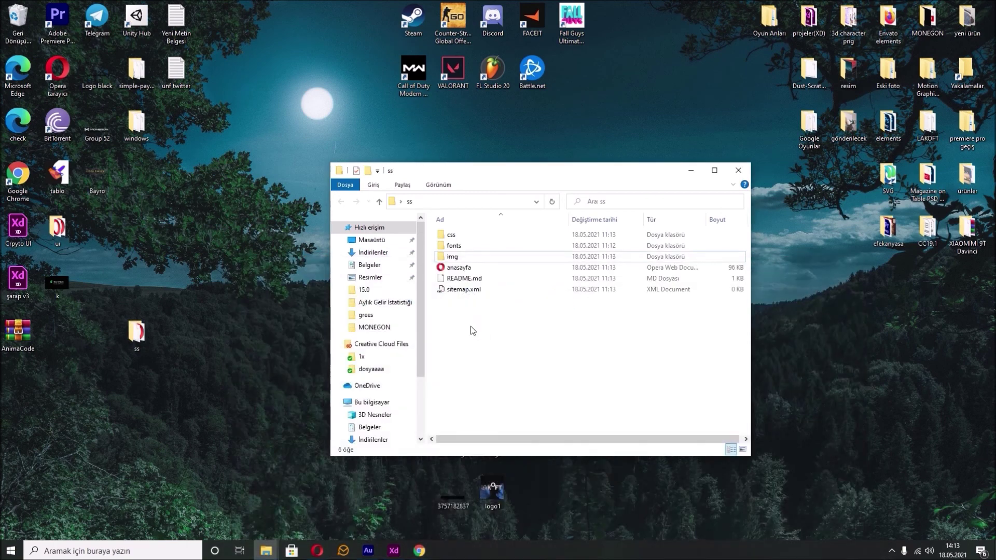
Open the exported anasayfa page in the browser, check its layout in a narrow and a maximized window, and return to Adobe XD.
left_click(459, 268)
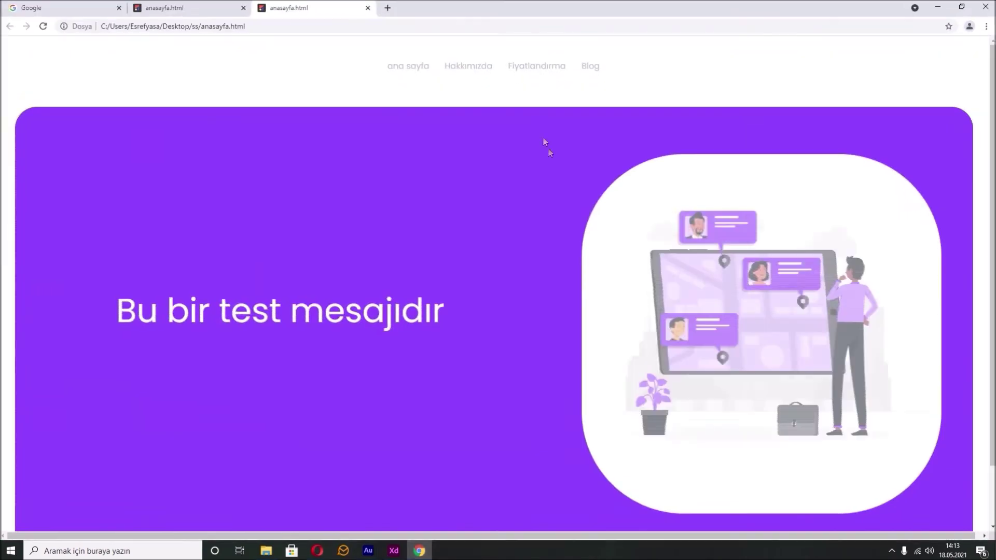
scroll(684, 189, "up", 2)
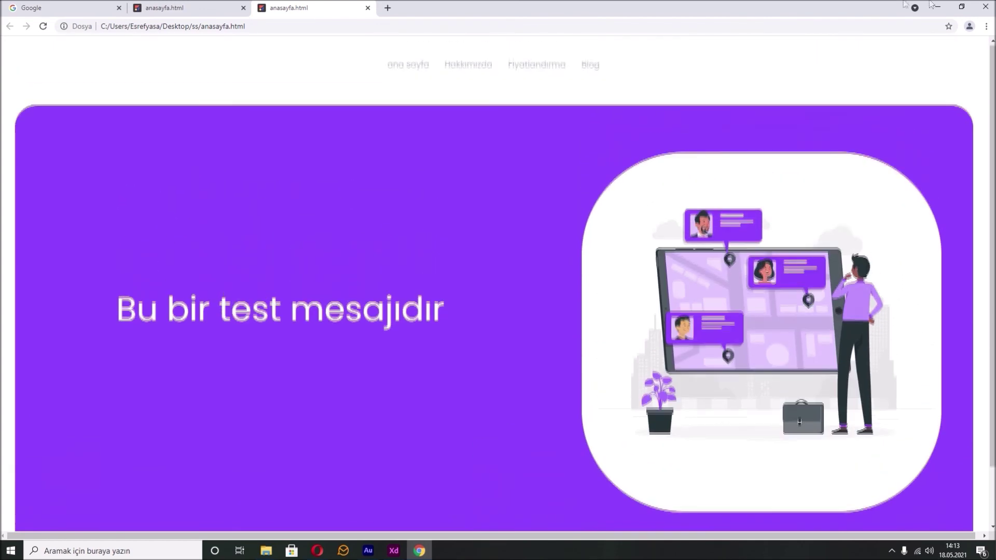
left_click(960, 7)
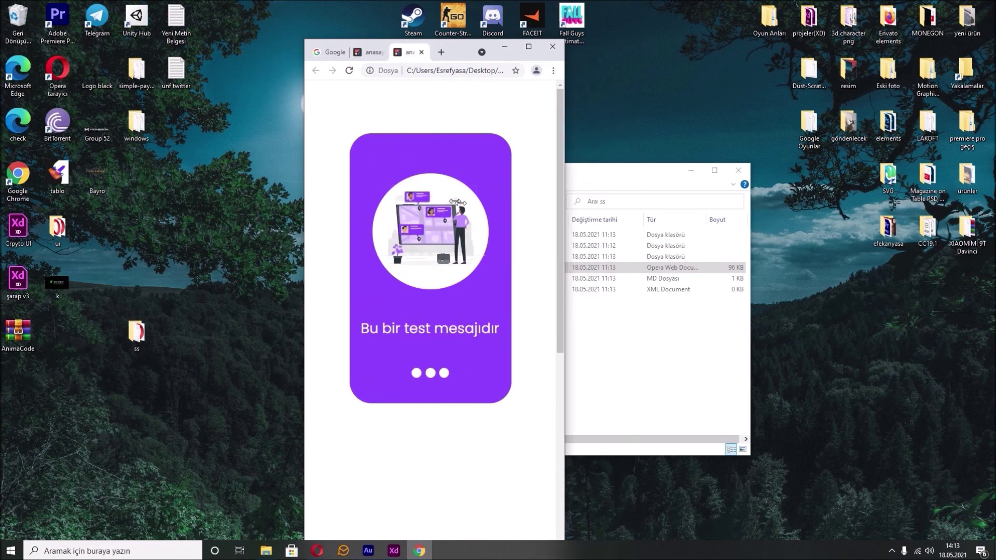
left_click(528, 46)
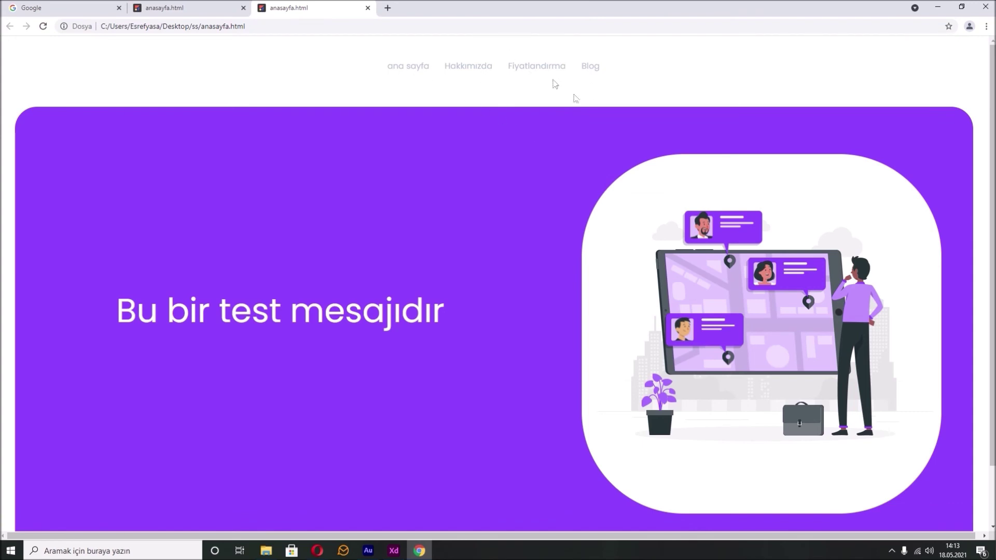
scroll(558, 219, "down", 1)
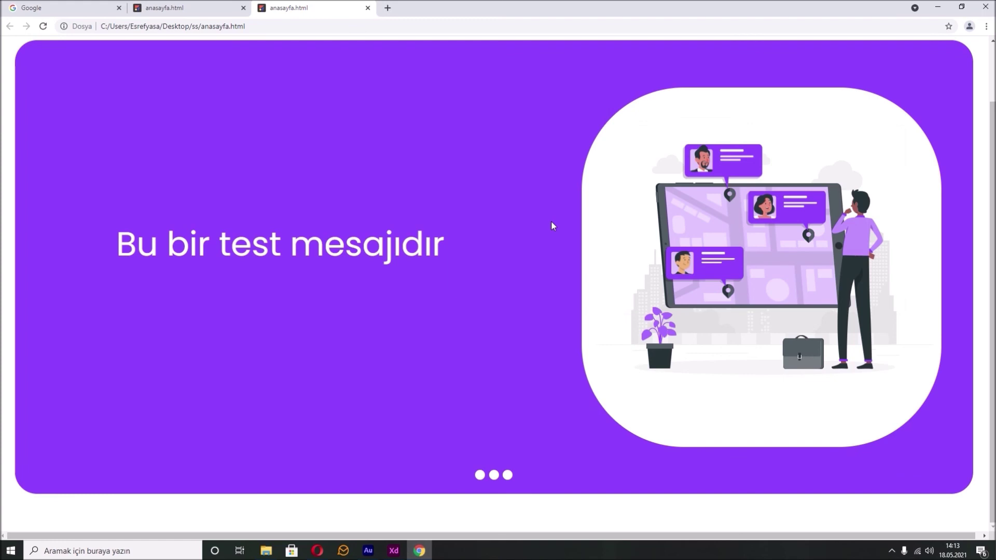
left_click(985, 7)
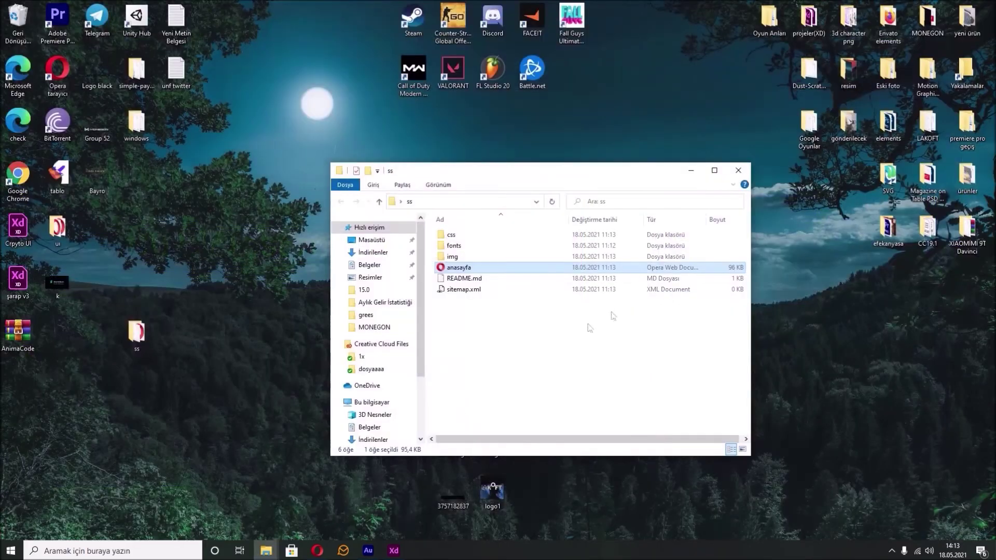
left_click(399, 554)
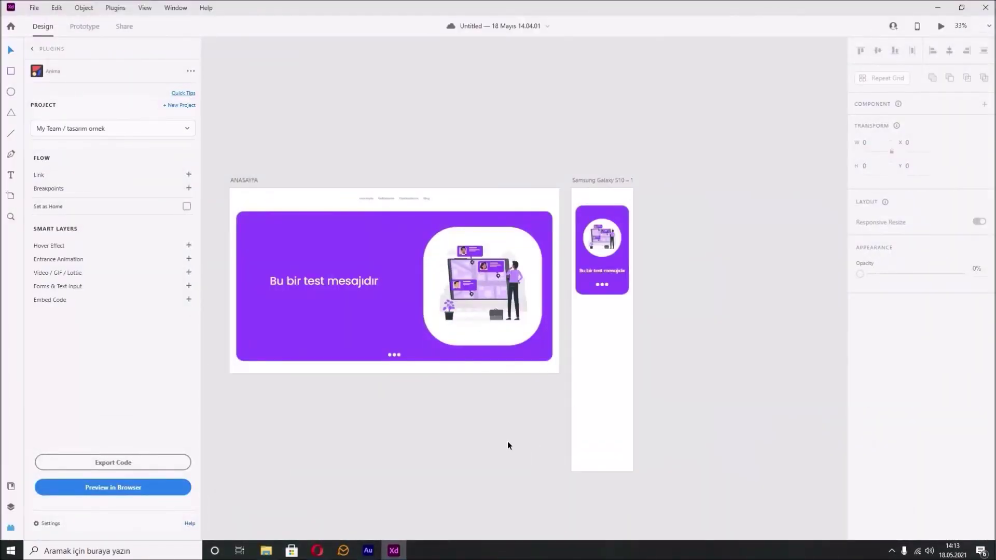